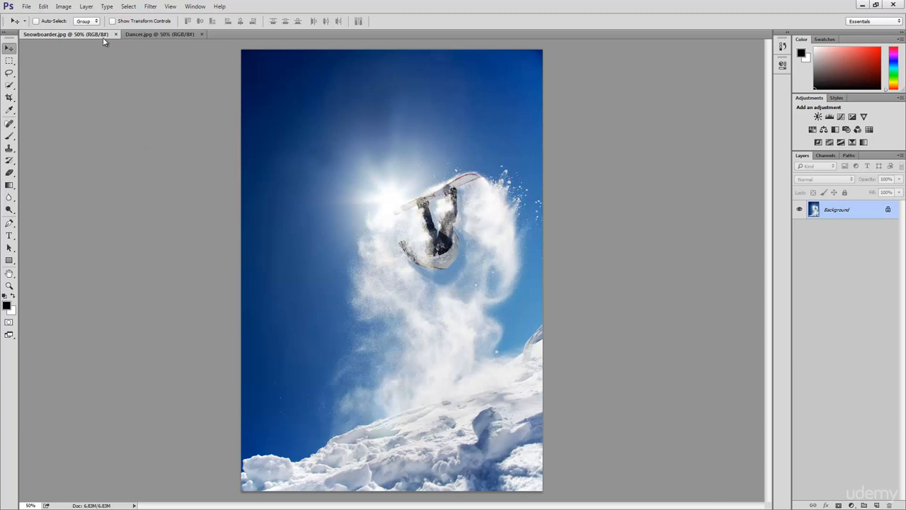
# - View Snowboarder.jpg and Dancer.jpg side by side in a 2-up Vertical arrangement, and consolidate both back to tabs
pyautogui.click(152, 35)
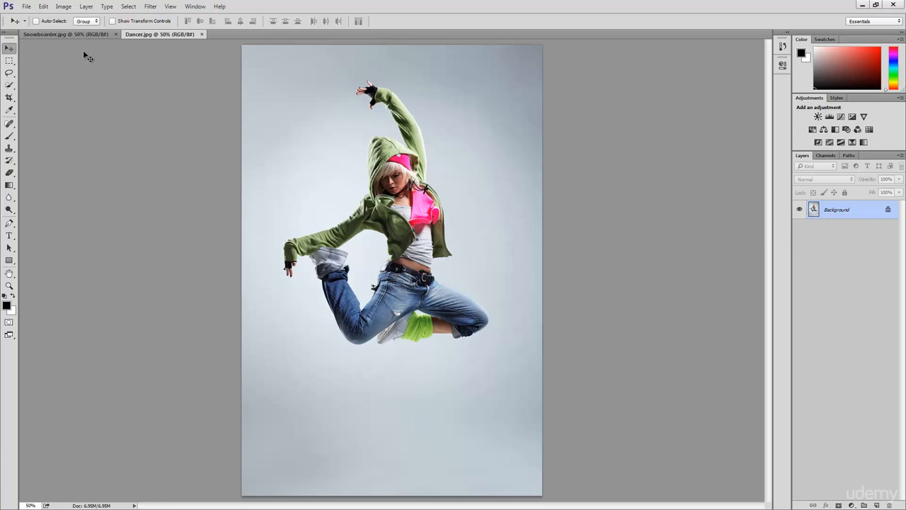
pyautogui.click(67, 35)
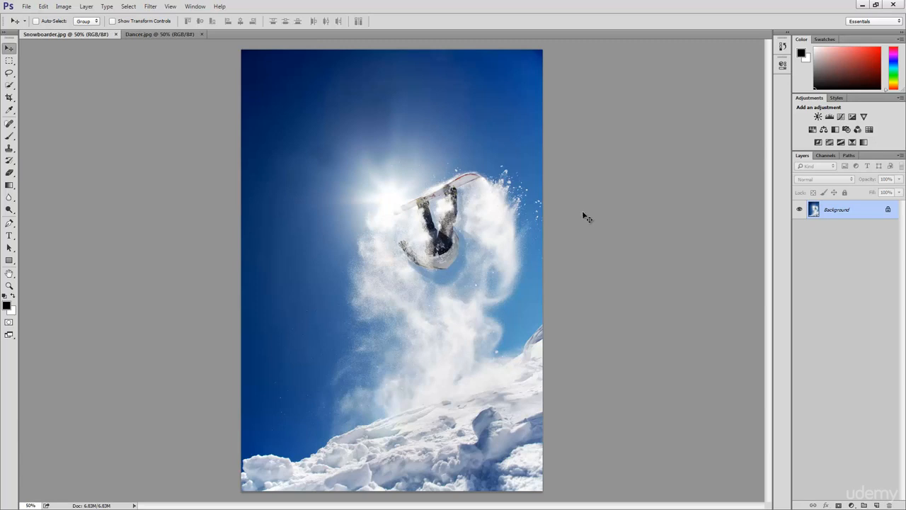
pyautogui.click(194, 7)
pyautogui.moveTo(229, 17)
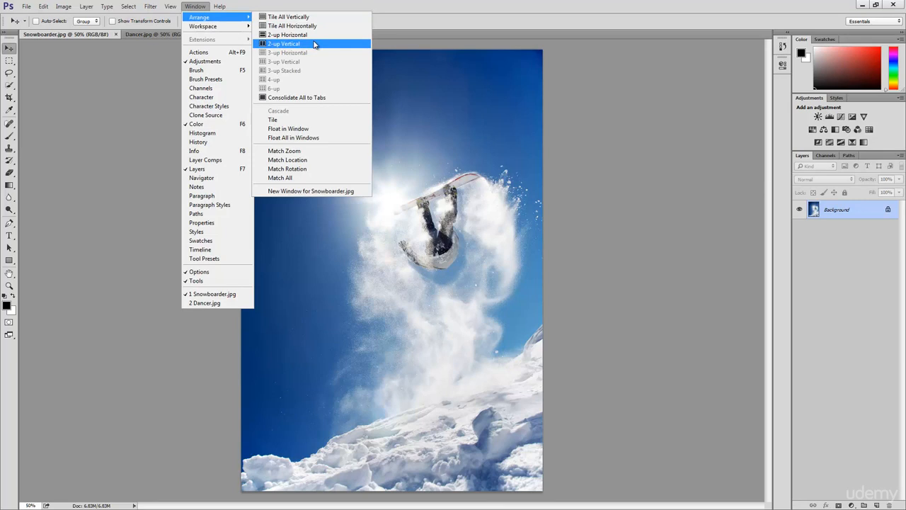
pyautogui.click(315, 45)
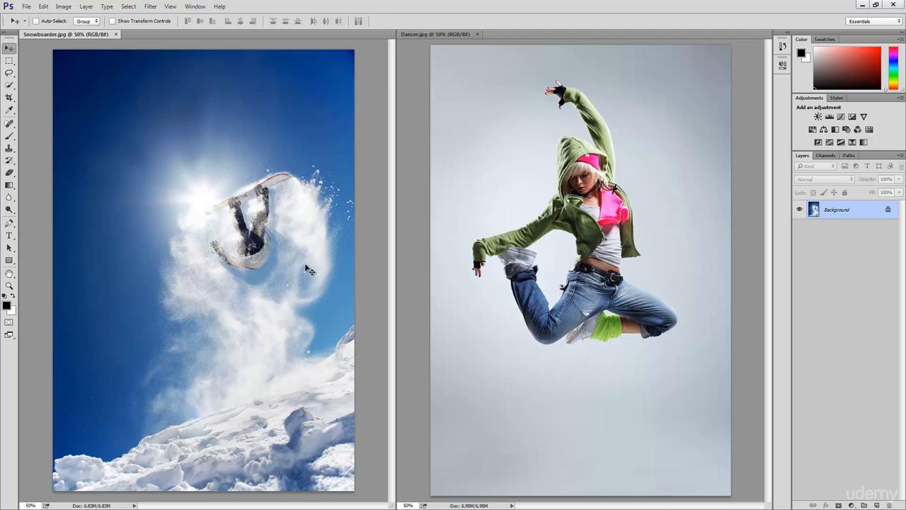
pyautogui.click(196, 6)
pyautogui.moveTo(204, 18)
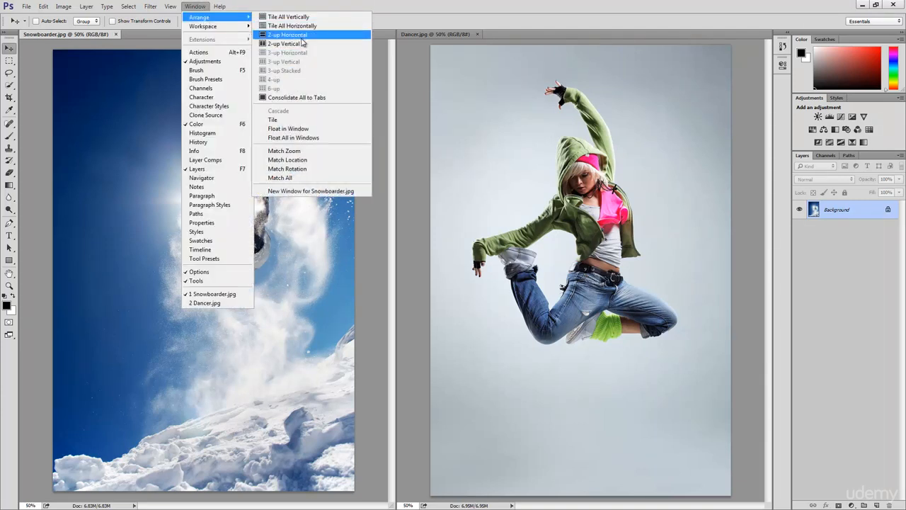
pyautogui.click(300, 98)
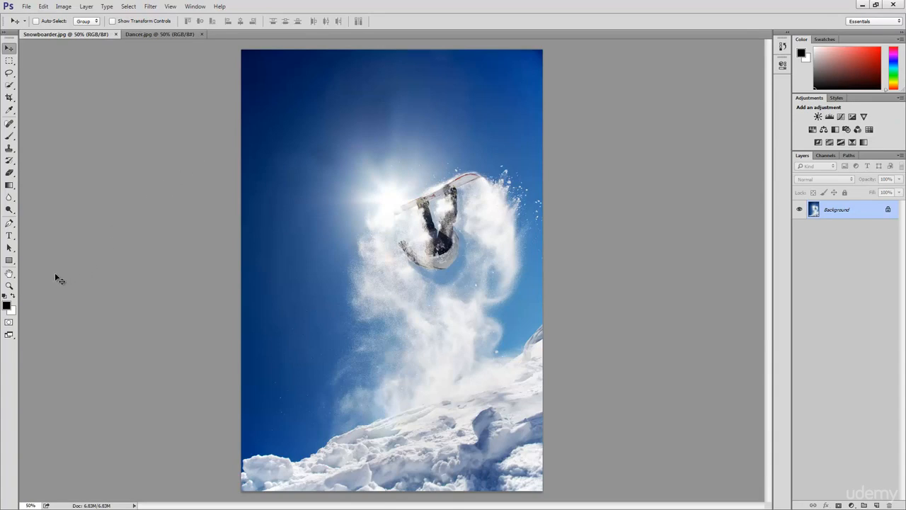
# - Duplicate the Background layer of Snowboarder.jpg, with the snowboarder shown at 100% zoom
pyautogui.click(9, 286)
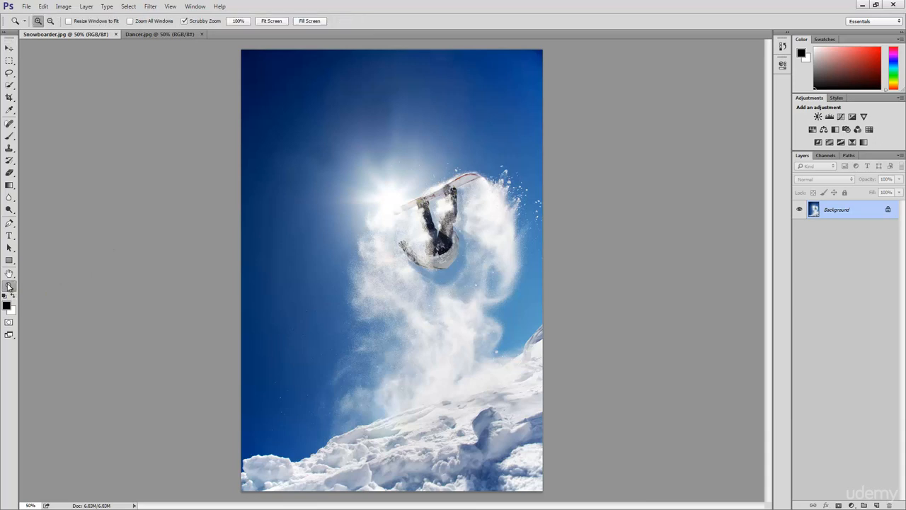
pyautogui.click(440, 269)
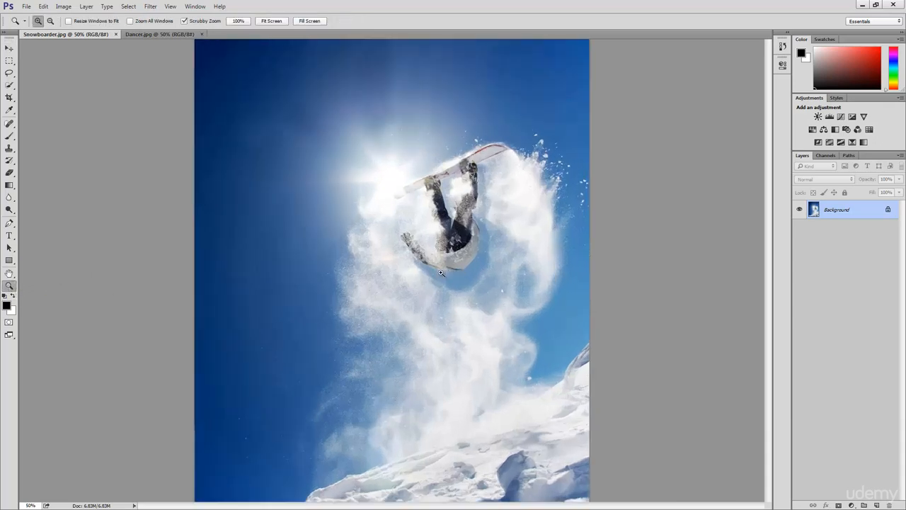
pyautogui.click(440, 273)
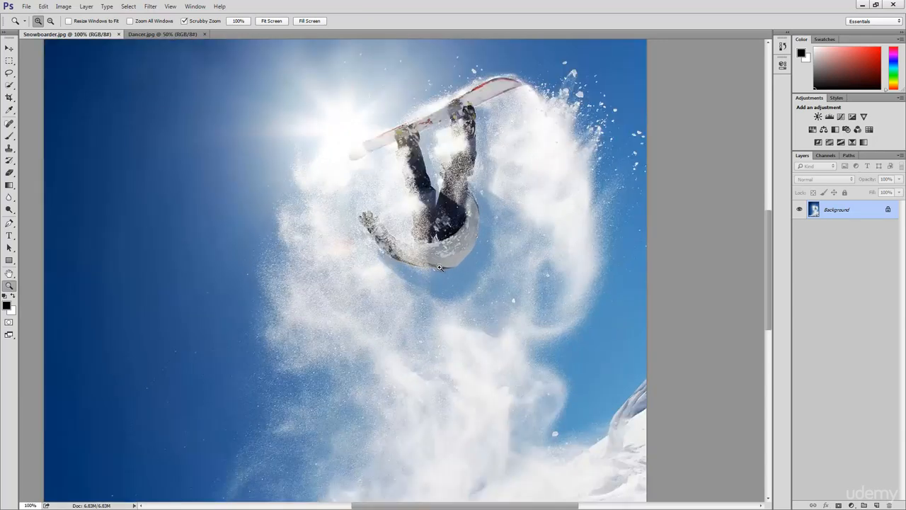
pyautogui.moveTo(440, 270); pyautogui.dragTo(378, 270)
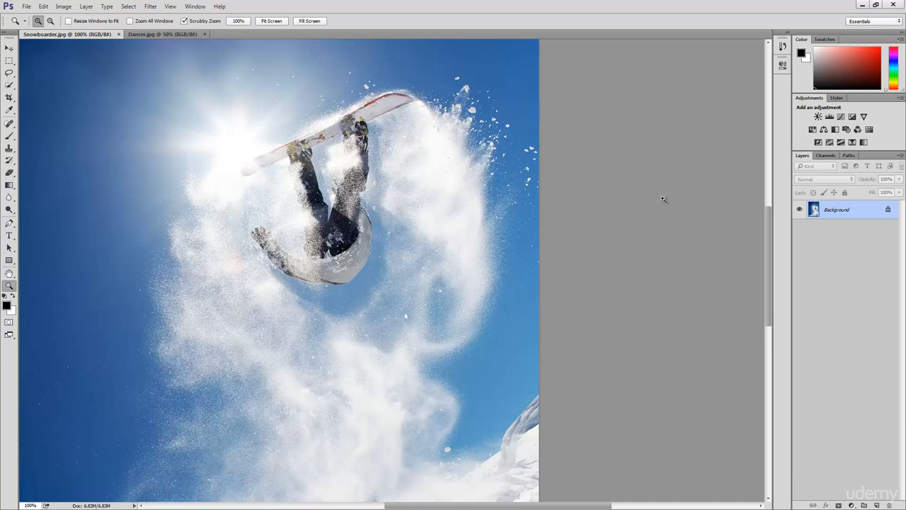
pyautogui.moveTo(856, 212); pyautogui.dragTo(877, 504)
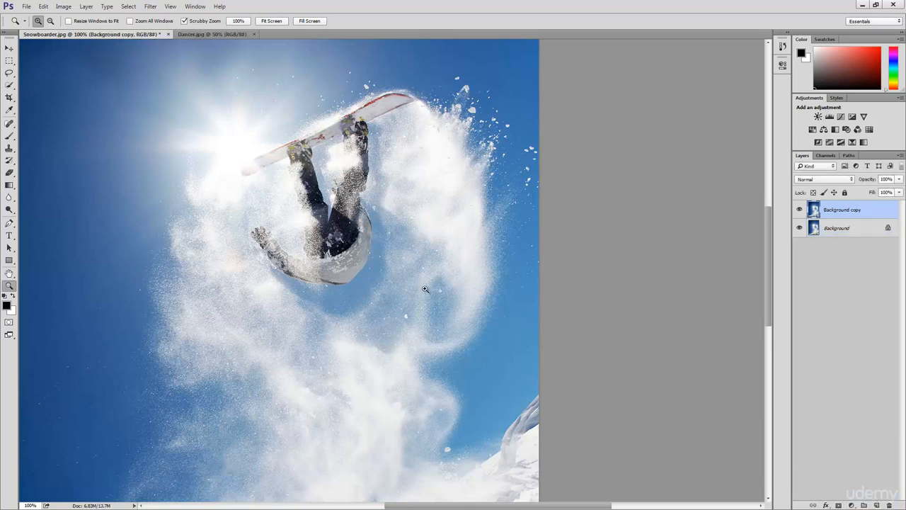
# - Clone the surrounding snow spray over the snowboarder's hand and outstretched arm with a 70 px Clone Stamp brush
pyautogui.click(9, 149)
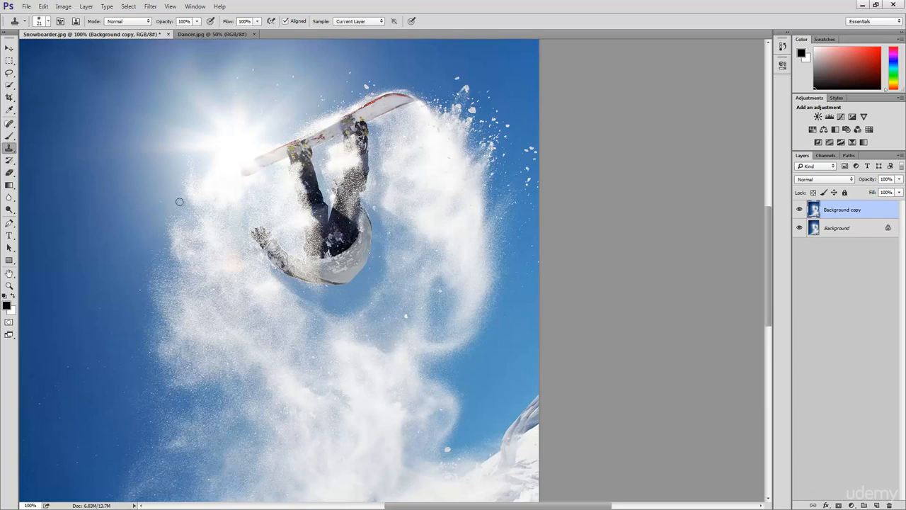
pyautogui.press(']')
pyautogui.press(']')
pyautogui.keyDown('alt'); pyautogui.click(242, 278); pyautogui.keyUp('alt')
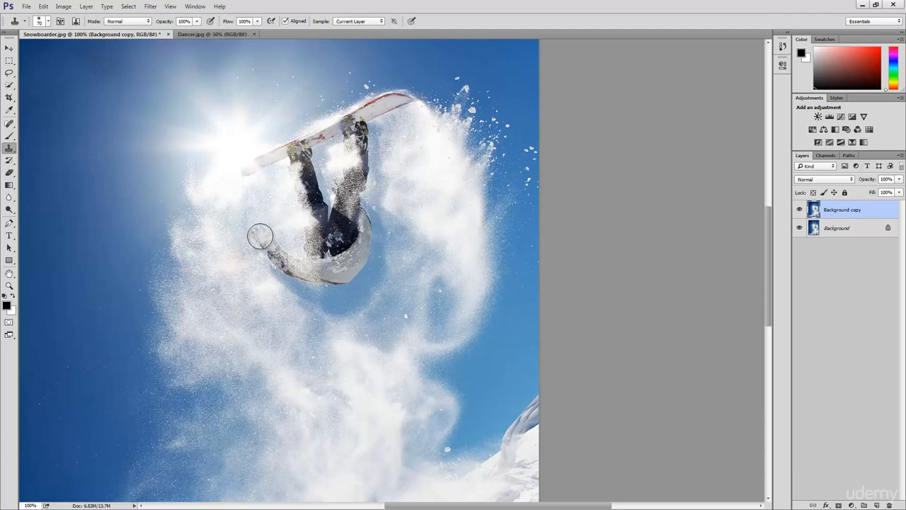
pyautogui.moveTo(259, 237)
pyautogui.mouseDown()
pyautogui.moveTo(253, 233)
pyautogui.moveTo(287, 267)
pyautogui.moveTo(281, 275)
pyautogui.moveTo(273, 252)
pyautogui.moveTo(280, 263)
pyautogui.mouseUp()
# - Clone snow spray over the snowboarder's head, torso and upper legs, sampling from the area below the body
pyautogui.click(363, 300)
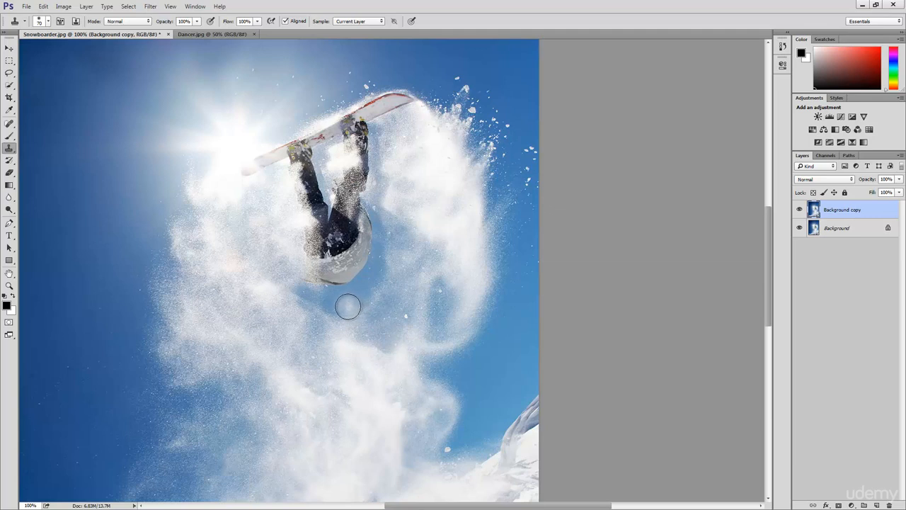
pyautogui.moveTo(338, 307)
pyautogui.mouseDown()
pyautogui.moveTo(295, 292)
pyautogui.moveTo(339, 295)
pyautogui.moveTo(364, 281)
pyautogui.moveTo(358, 302)
pyautogui.moveTo(373, 275)
pyautogui.moveTo(331, 282)
pyautogui.moveTo(357, 276)
pyautogui.moveTo(331, 279)
pyautogui.moveTo(310, 272)
pyautogui.moveTo(344, 272)
pyautogui.moveTo(310, 267)
pyautogui.moveTo(367, 271)
pyautogui.moveTo(379, 261)
pyautogui.moveTo(372, 272)
pyautogui.moveTo(374, 257)
pyautogui.moveTo(349, 263)
pyautogui.moveTo(352, 249)
pyautogui.moveTo(322, 244)
pyautogui.mouseUp()
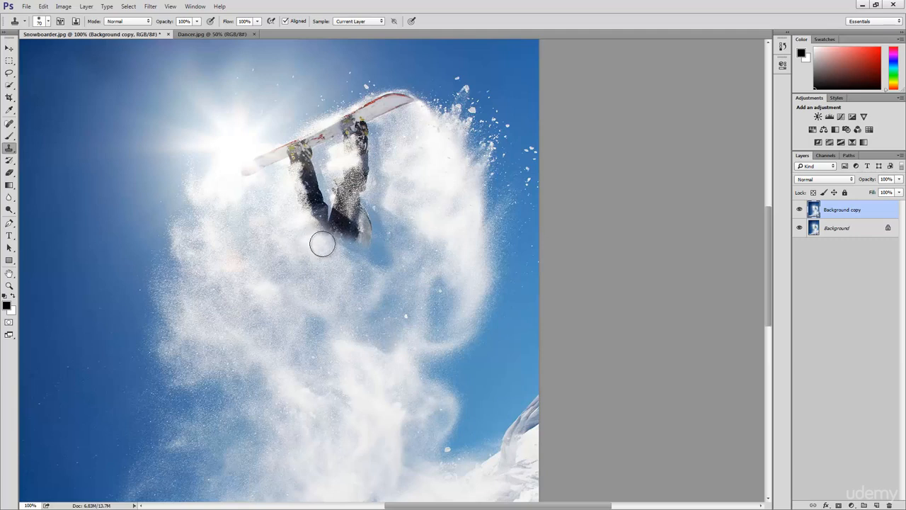
pyautogui.keyDown('alt'); pyautogui.click(346, 305); pyautogui.keyUp('alt')
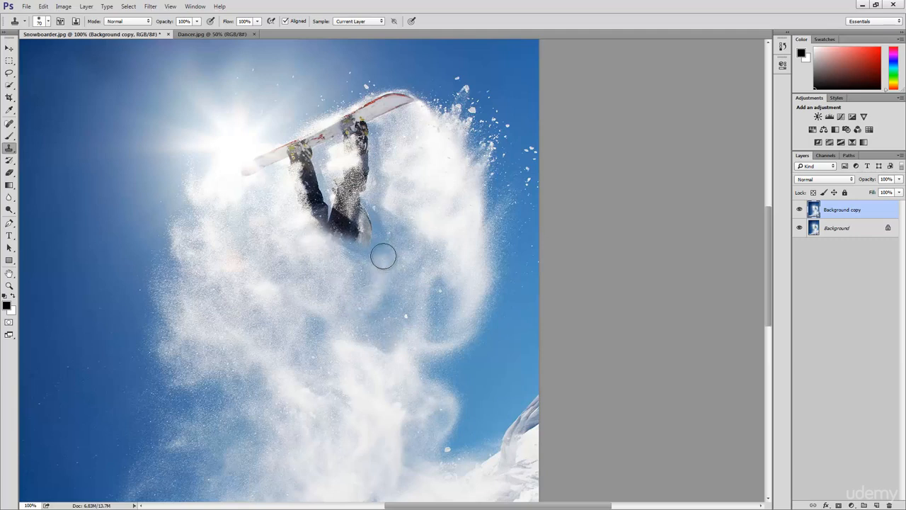
pyautogui.moveTo(382, 255)
pyautogui.mouseDown()
pyautogui.moveTo(305, 193)
pyautogui.moveTo(329, 206)
pyautogui.moveTo(349, 198)
pyautogui.moveTo(373, 229)
pyautogui.moveTo(390, 233)
pyautogui.moveTo(361, 203)
pyautogui.mouseUp()
pyautogui.moveTo(370, 251); pyautogui.dragTo(362, 291)
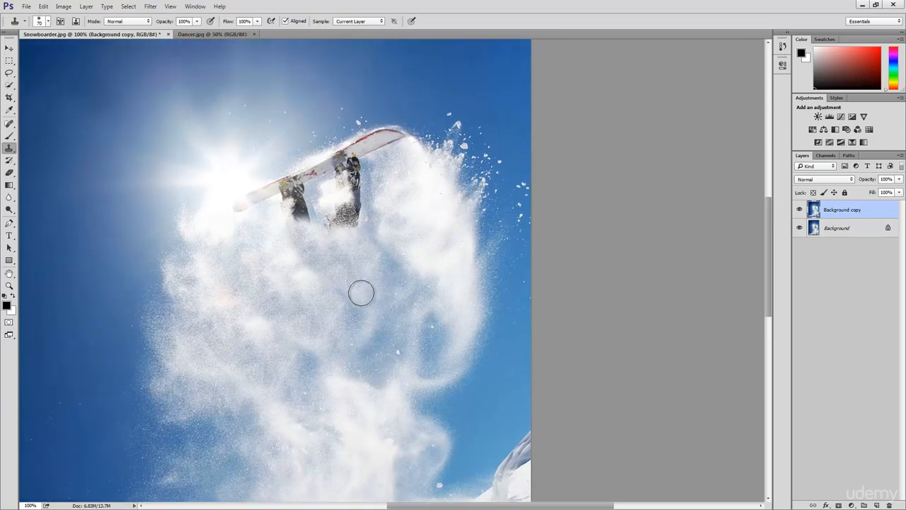
# - Clone snow over the snowboarder's remaining left lower leg and boot, using samples from the spray below
pyautogui.keyDown('alt'); pyautogui.click(372, 421); pyautogui.keyUp('alt')
pyautogui.moveTo(295, 264); pyautogui.dragTo(293, 258)
pyautogui.keyDown('alt'); pyautogui.click(283, 278); pyautogui.keyUp('alt')
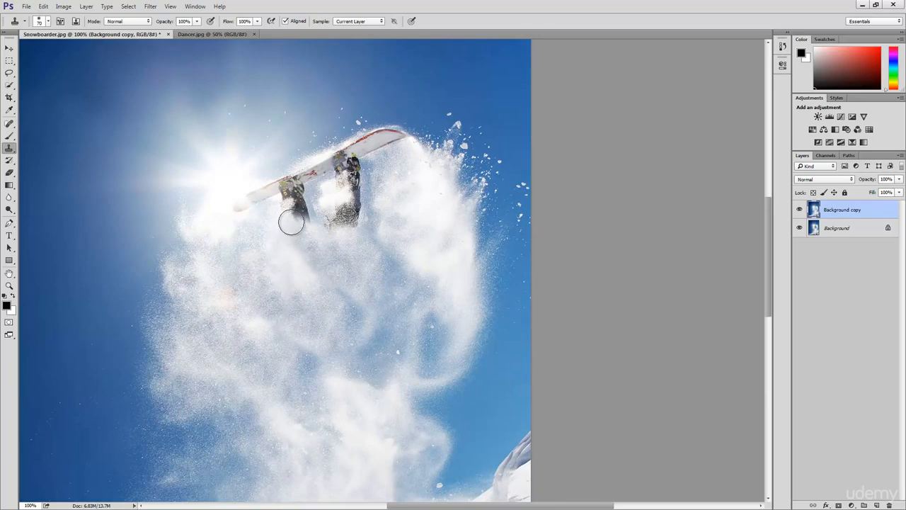
pyautogui.moveTo(292, 217)
pyautogui.mouseDown()
pyautogui.moveTo(293, 193)
pyautogui.moveTo(309, 223)
pyautogui.moveTo(321, 203)
pyautogui.moveTo(314, 197)
pyautogui.moveTo(320, 216)
pyautogui.mouseUp()
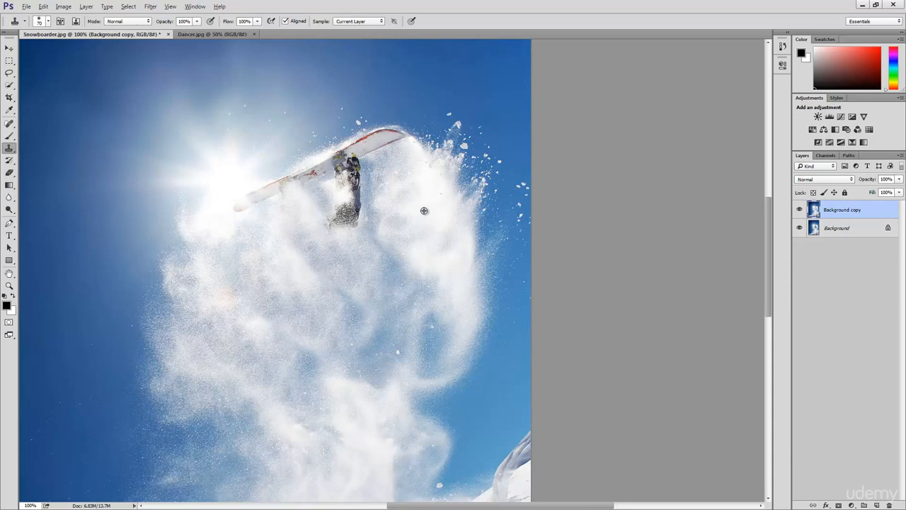
# - Clone snow over the remaining right lower leg and boot, sampling from the bright spray beside them
pyautogui.keyDown('alt'); pyautogui.click(395, 216); pyautogui.keyUp('alt')
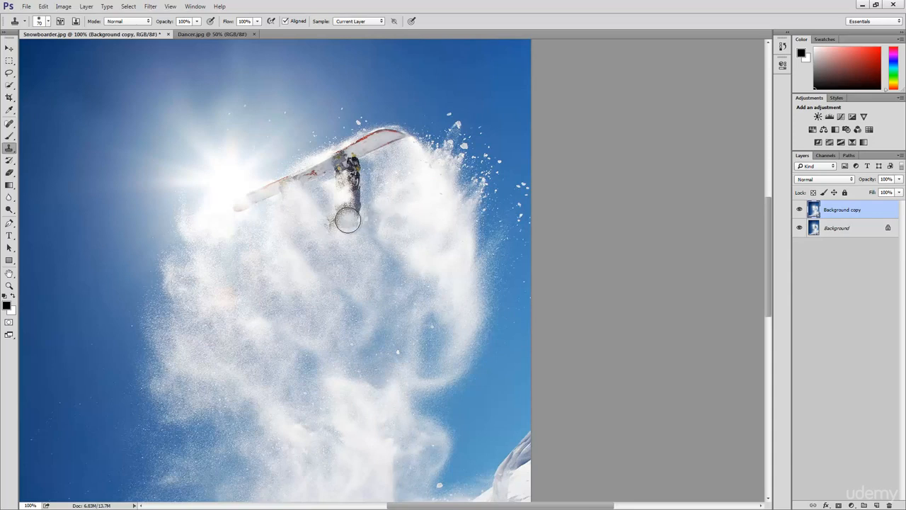
pyautogui.moveTo(347, 221)
pyautogui.mouseDown()
pyautogui.moveTo(354, 170)
pyautogui.moveTo(344, 172)
pyautogui.moveTo(349, 182)
pyautogui.moveTo(357, 169)
pyautogui.moveTo(337, 219)
pyautogui.moveTo(343, 196)
pyautogui.mouseUp()
pyautogui.keyDown('alt'); pyautogui.click(422, 212); pyautogui.keyUp('alt')
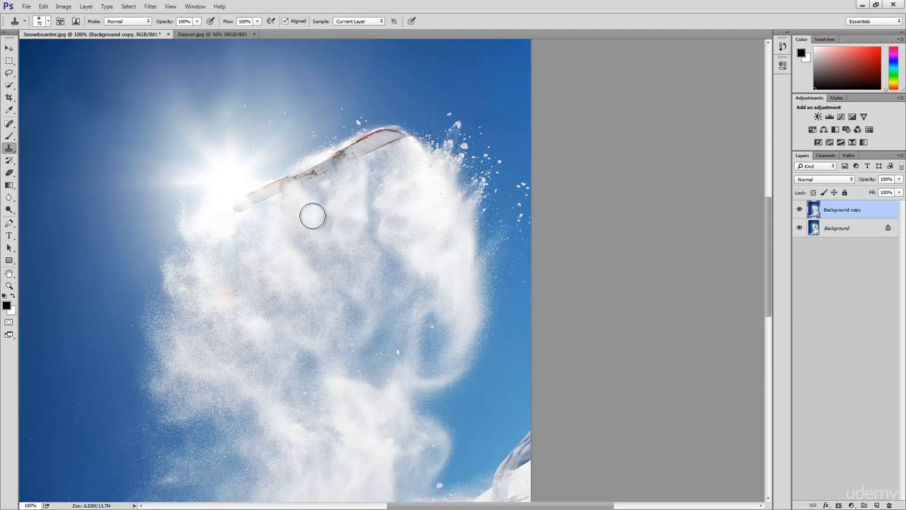
pyautogui.click(310, 211)
# - Clone bright sun glow and snow over the end of the snowboard nearest the sun, blending the covered area
pyautogui.moveTo(346, 247)
pyautogui.mouseDown()
pyautogui.moveTo(332, 229)
pyautogui.moveTo(335, 257)
pyautogui.mouseUp()
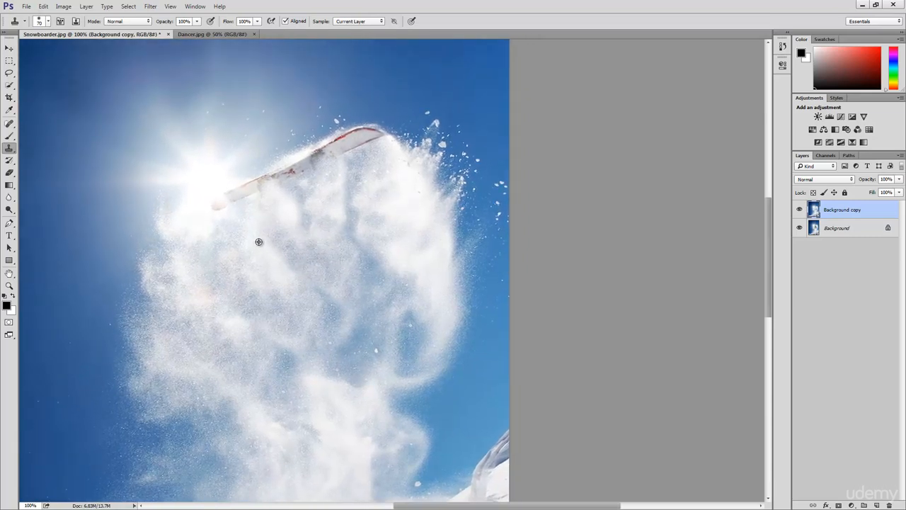
pyautogui.keyDown('alt'); pyautogui.click(206, 180); pyautogui.keyUp('alt')
pyautogui.moveTo(215, 202)
pyautogui.mouseDown()
pyautogui.moveTo(247, 188)
pyautogui.moveTo(255, 200)
pyautogui.moveTo(265, 184)
pyautogui.mouseUp()
pyautogui.keyDown('alt'); pyautogui.click(216, 181); pyautogui.keyUp('alt')
pyautogui.keyDown('alt'); pyautogui.click(212, 196); pyautogui.keyUp('alt')
pyautogui.click(246, 190)
pyautogui.keyDown('alt'); pyautogui.click(271, 199); pyautogui.keyUp('alt')
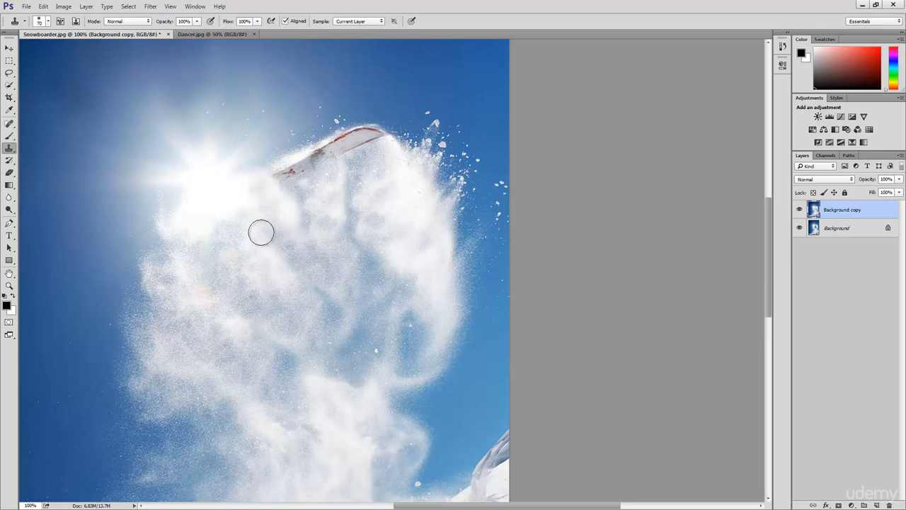
pyautogui.moveTo(260, 194); pyautogui.dragTo(262, 187)
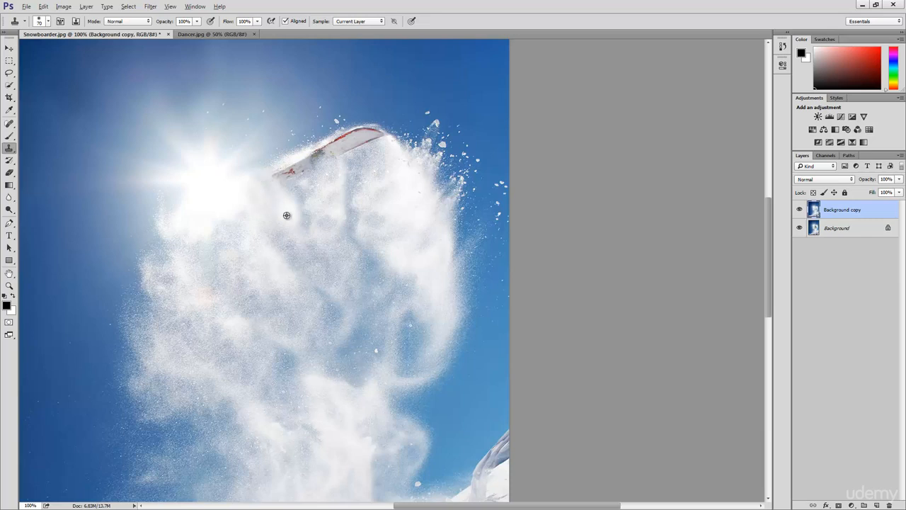
# - Clone snow spray over the middle of the snowboard and its far tip, and undo the last strokes on the tip
pyautogui.keyDown('alt'); pyautogui.click(292, 259); pyautogui.keyUp('alt')
pyautogui.moveTo(285, 198)
pyautogui.mouseDown()
pyautogui.moveTo(277, 168)
pyautogui.moveTo(286, 175)
pyautogui.moveTo(334, 144)
pyautogui.moveTo(368, 138)
pyautogui.moveTo(361, 134)
pyautogui.moveTo(373, 140)
pyautogui.mouseUp()
pyautogui.keyDown('alt'); pyautogui.click(385, 158); pyautogui.keyUp('alt')
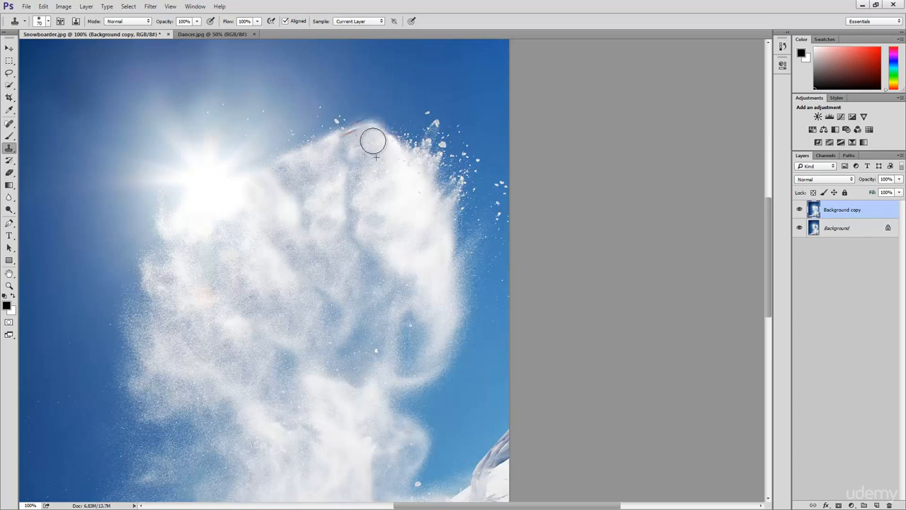
pyautogui.hotkey('ctrl', 'alt', 'z')
pyautogui.hotkey('ctrl', 'alt', 'z')
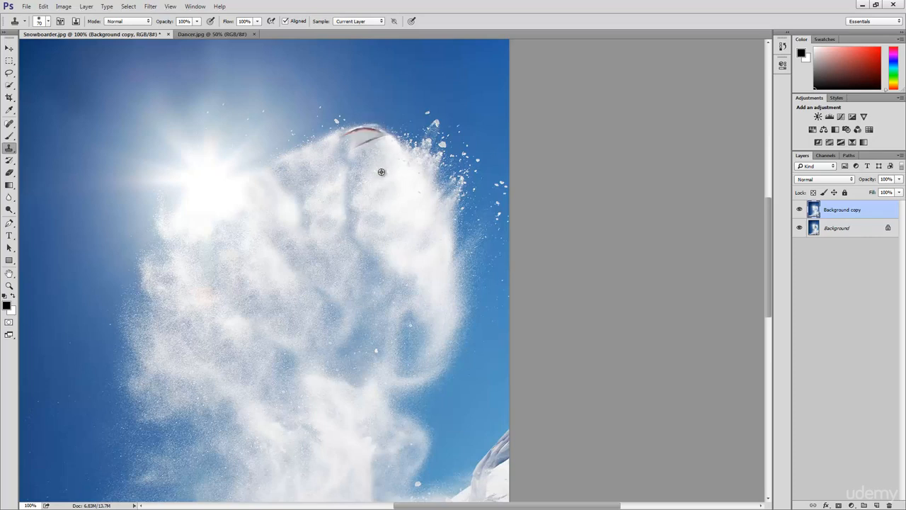
# - Clone freshly sampled snow over the snowboard's remaining tip and reshape the upper edge of the snow cloud
pyautogui.keyDown('alt'); pyautogui.click(381, 171); pyautogui.keyUp('alt')
pyautogui.moveTo(364, 142)
pyautogui.mouseDown()
pyautogui.moveTo(349, 140)
pyautogui.moveTo(376, 142)
pyautogui.moveTo(347, 135)
pyautogui.mouseUp()
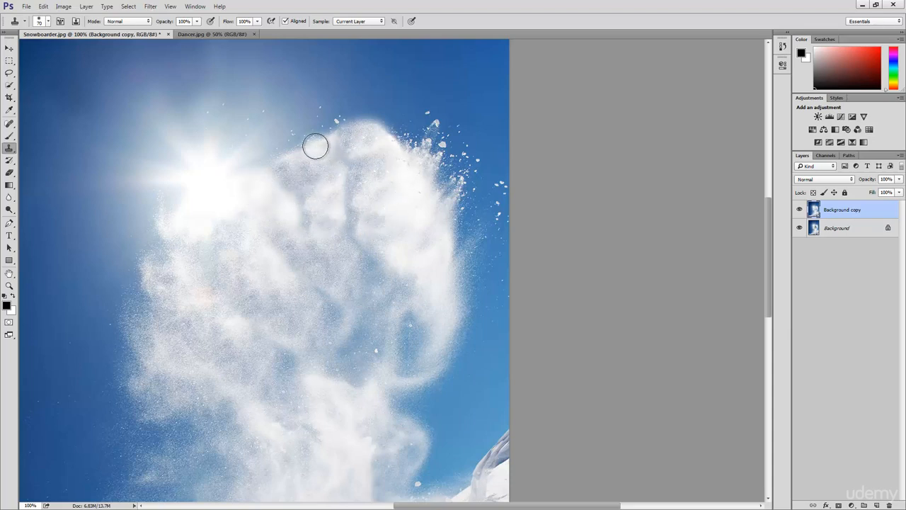
pyautogui.moveTo(312, 141)
pyautogui.mouseDown()
pyautogui.moveTo(318, 152)
pyautogui.moveTo(302, 170)
pyautogui.moveTo(303, 160)
pyautogui.mouseUp()
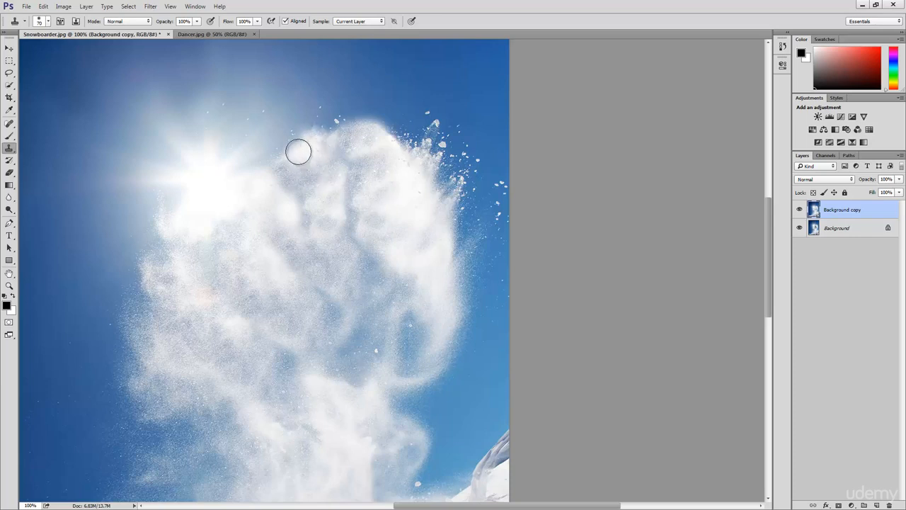
# - Blend the dark patches in the upper middle of the snow cloud with more cloned snow
pyautogui.moveTo(375, 235); pyautogui.dragTo(367, 225)
pyautogui.scroll(-3, 367, 225)
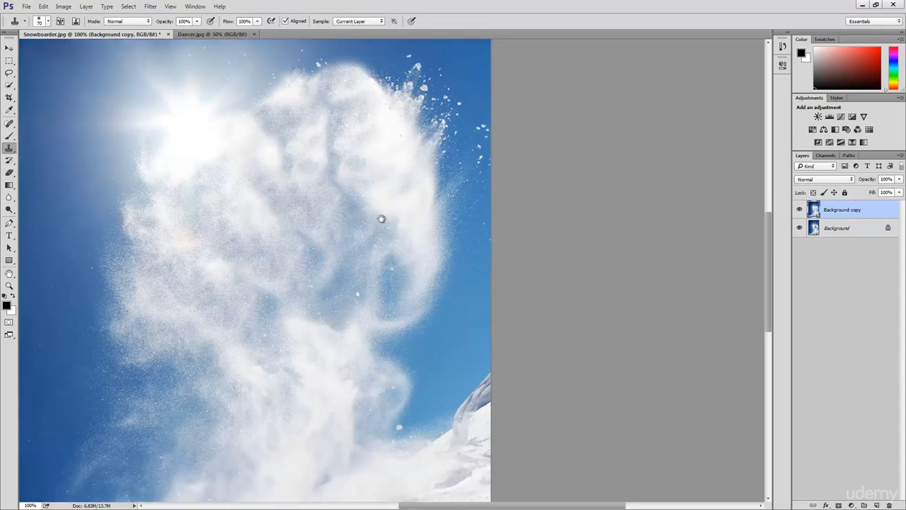
pyautogui.keyDown('alt'); pyautogui.click(389, 149); pyautogui.keyUp('alt')
pyautogui.moveTo(363, 161); pyautogui.dragTo(371, 162)
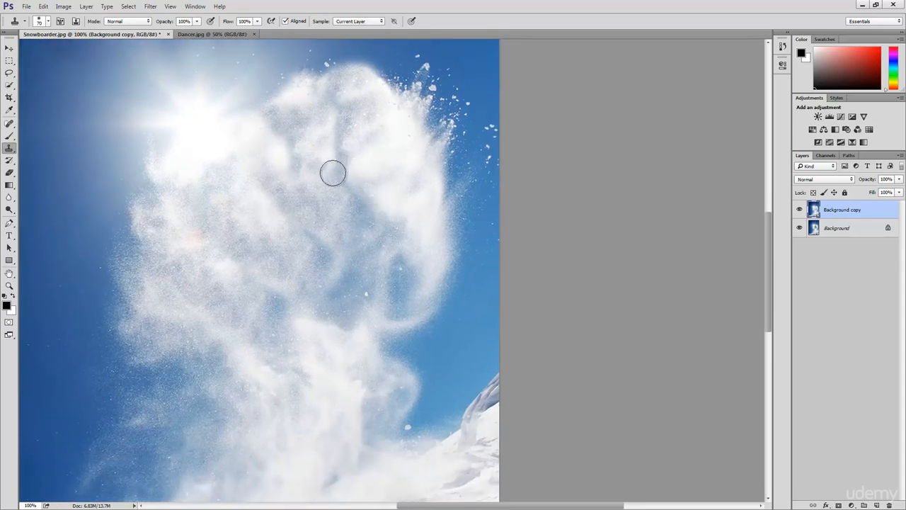
pyautogui.moveTo(304, 162); pyautogui.dragTo(318, 166)
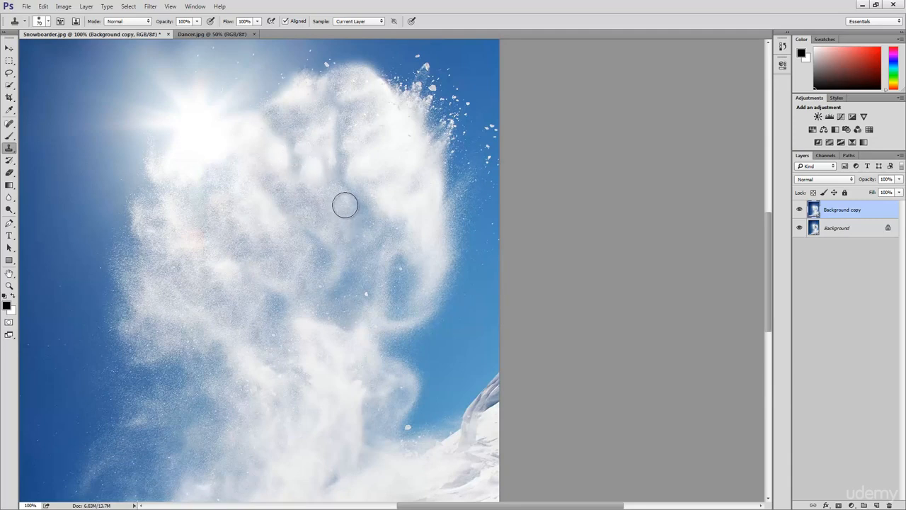
# - Zoom out to 50% and hide the retouched copy layer to compare the result with the original photo
pyautogui.moveTo(380, 259)
pyautogui.mouseDown()
pyautogui.moveTo(413, 247)
pyautogui.moveTo(438, 270)
pyautogui.moveTo(443, 281)
pyautogui.moveTo(418, 302)
pyautogui.moveTo(444, 347)
pyautogui.moveTo(457, 313)
pyautogui.mouseUp()
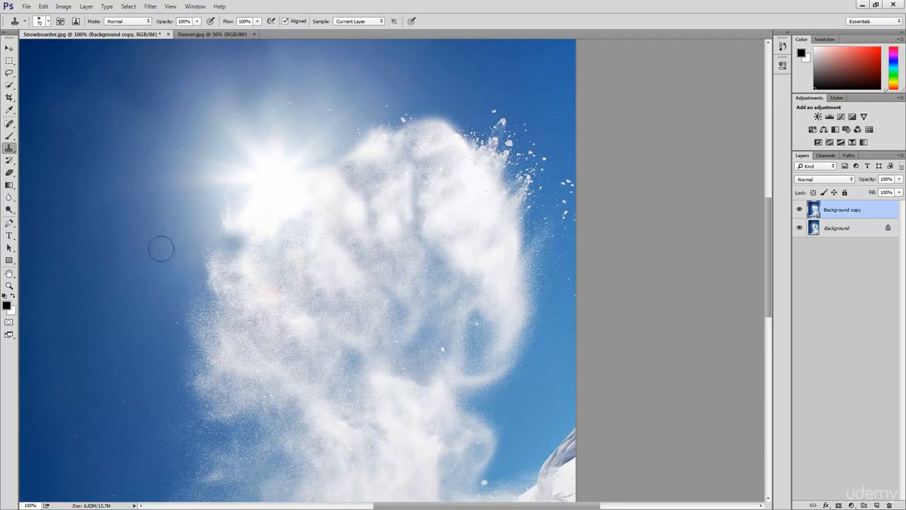
pyautogui.click(10, 286)
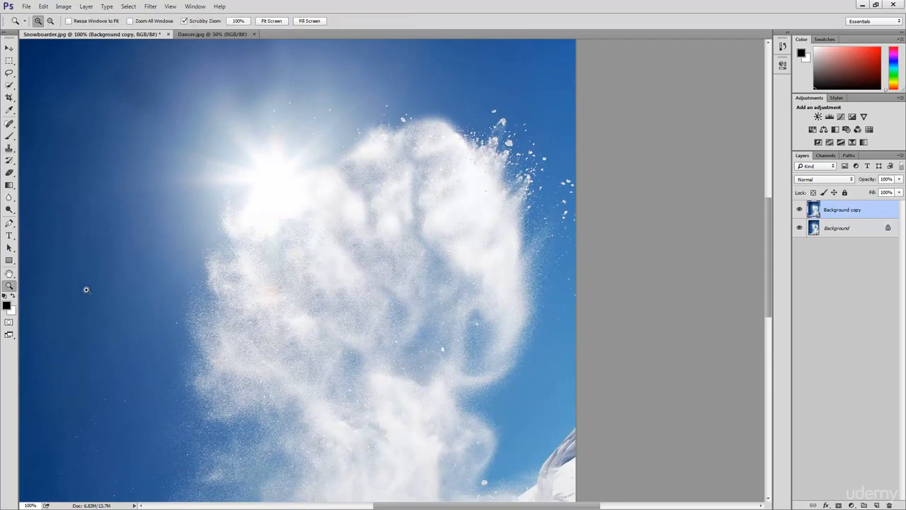
pyautogui.keyDown('alt'); pyautogui.click(295, 300); pyautogui.keyUp('alt')
pyautogui.keyDown('alt'); pyautogui.click(332, 305); pyautogui.keyUp('alt')
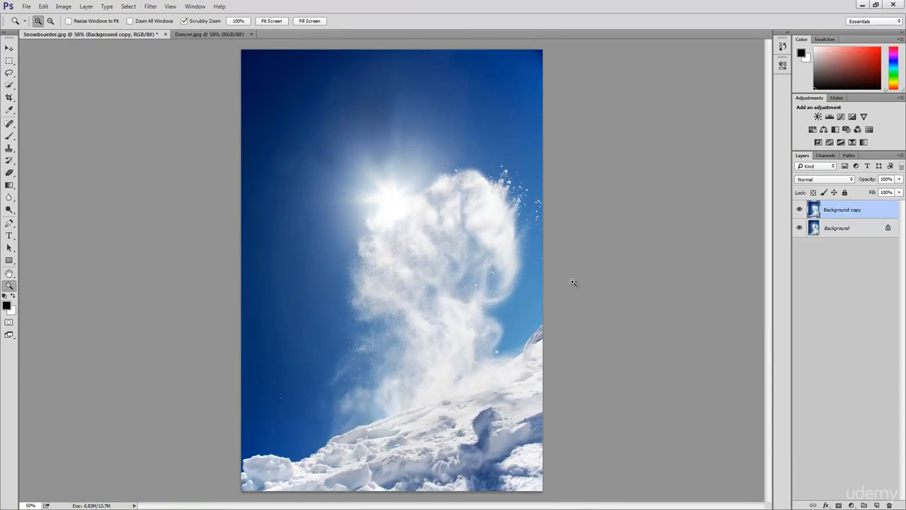
pyautogui.click(800, 209)
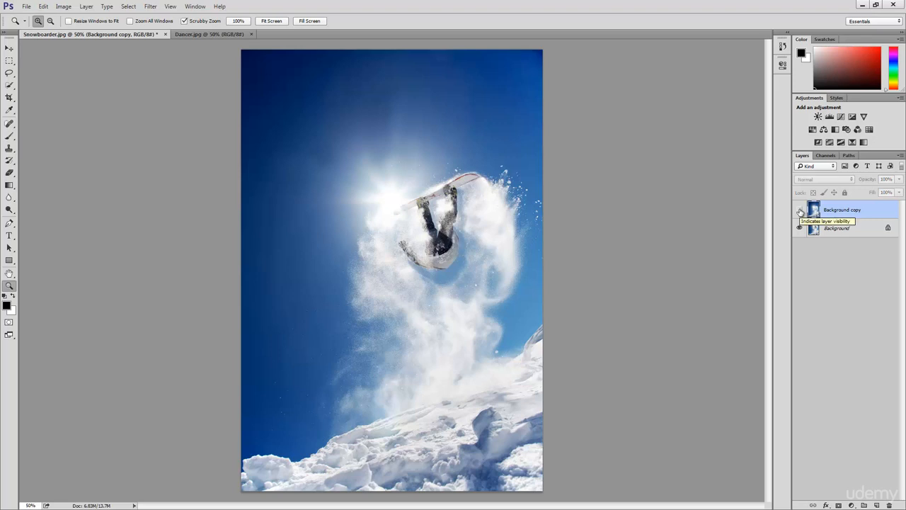
# - Show the retouched copy layer again and switch to the Dancer.jpg document
pyautogui.click(800, 210)
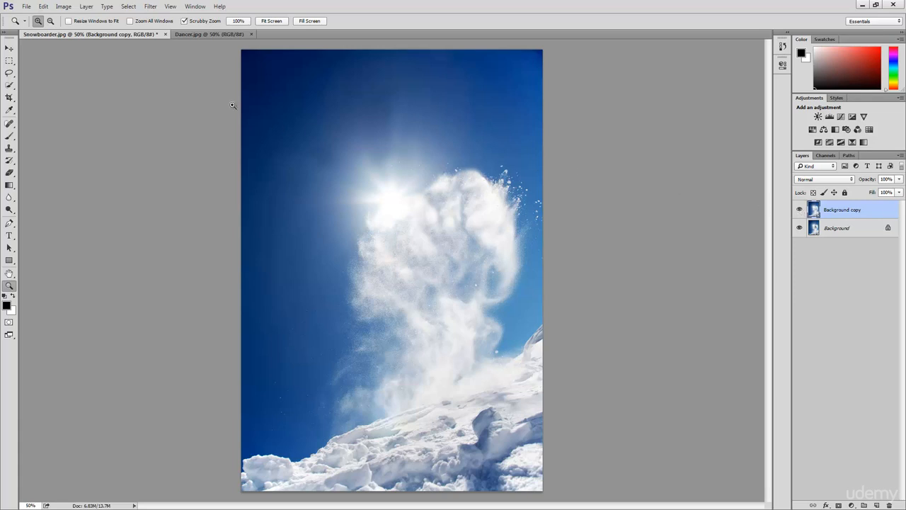
pyautogui.click(209, 36)
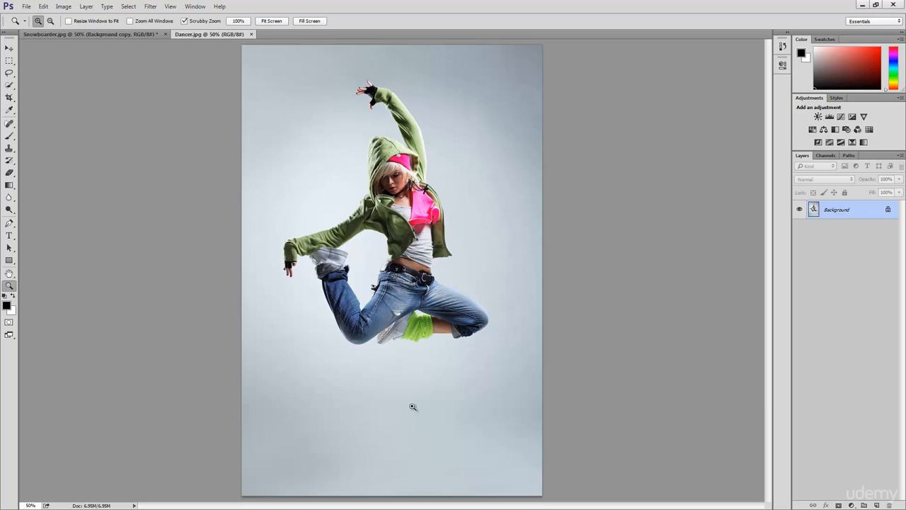
# - Select the backdrop in the lower-left corner of the dancer photo using the Magic Wand with a tolerance of 15
pyautogui.click(9, 85)
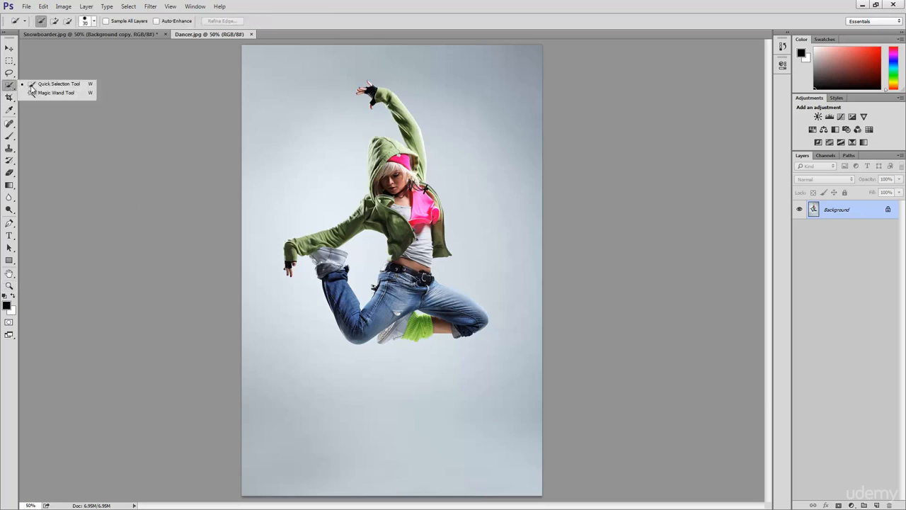
pyautogui.click(78, 95)
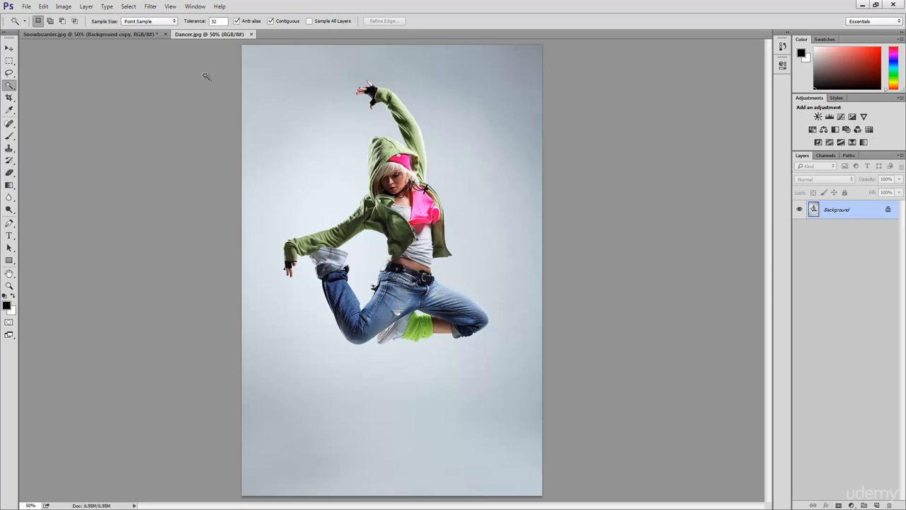
pyautogui.click(217, 21)
pyautogui.write('15')
pyautogui.click(250, 491)
# - Add the grey backdrop below and on both sides of the dancer to the selection
pyautogui.press('shift')
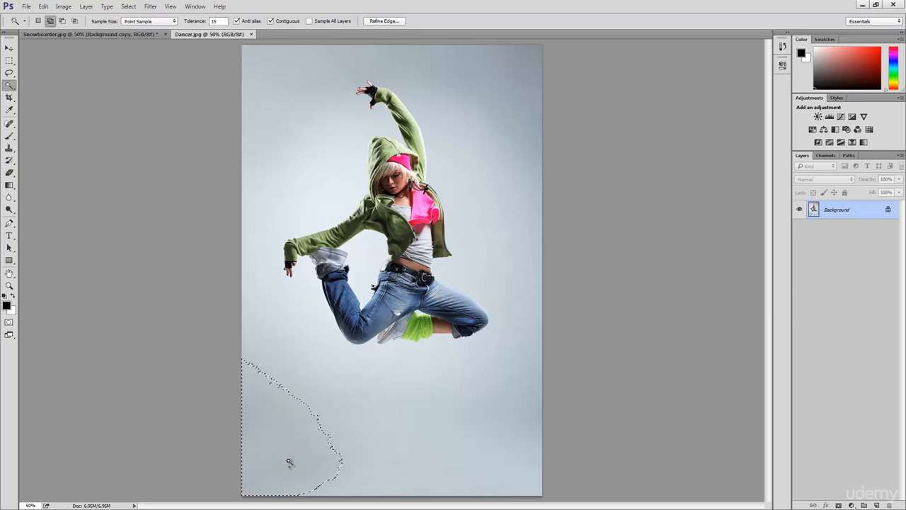
pyautogui.keyDown('shift'); pyautogui.click(347, 478); pyautogui.keyUp('shift')
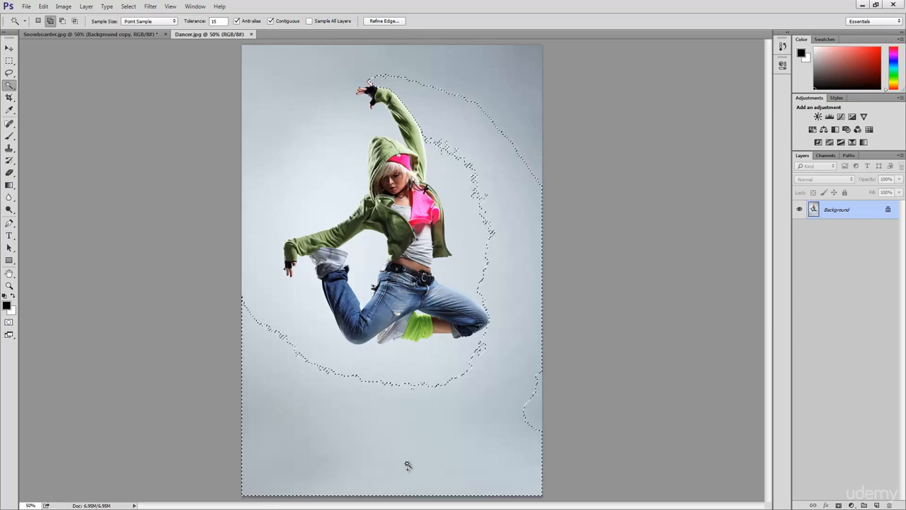
pyautogui.click(536, 413)
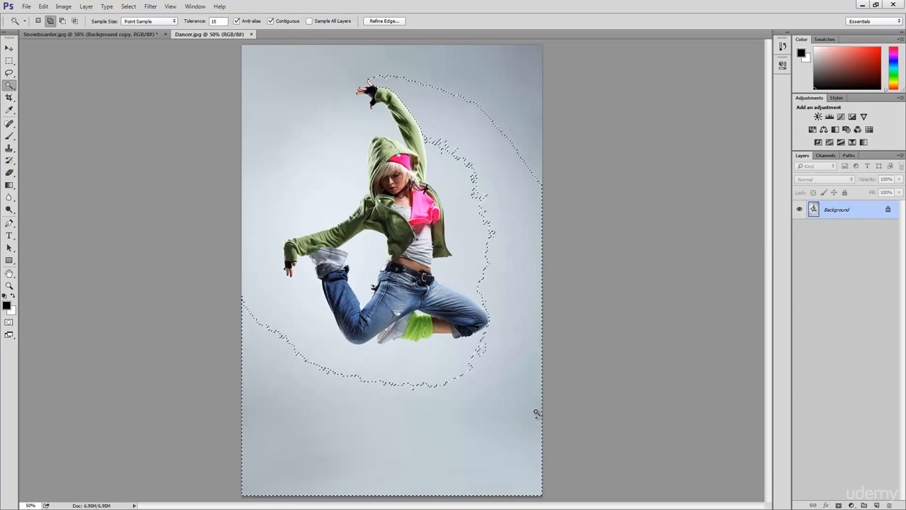
pyautogui.keyDown('shift'); pyautogui.click(440, 382); pyautogui.keyUp('shift')
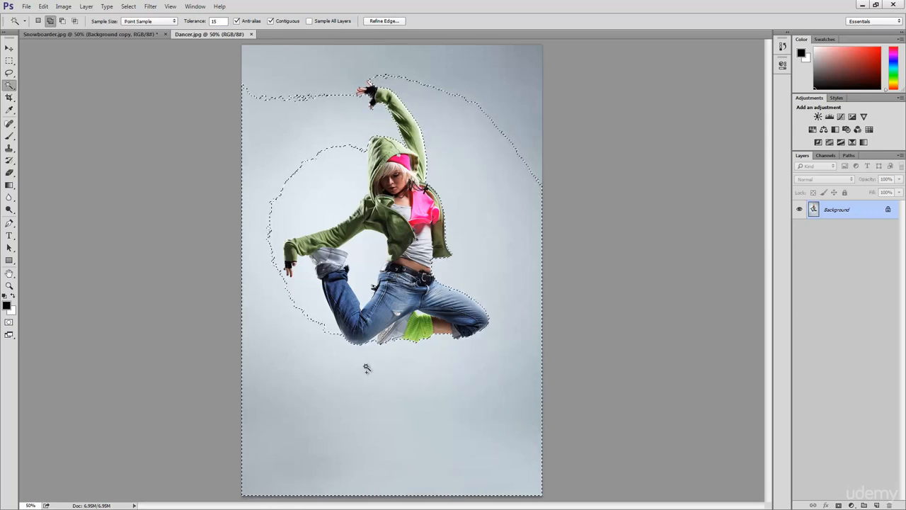
pyautogui.click(287, 308)
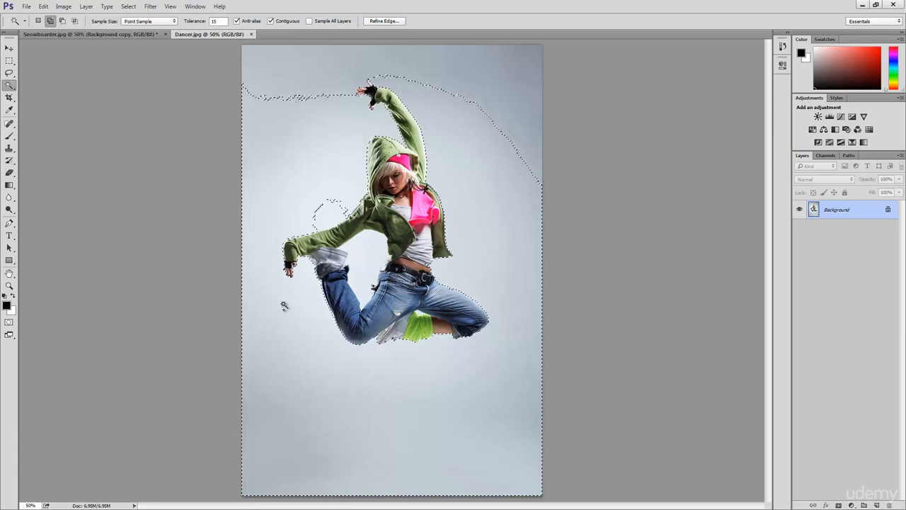
# - Add the leftover patch near the dancer's shoulder and the backdrop up to both upper corners to the selection
pyautogui.keyDown('shift'); pyautogui.click(311, 198); pyautogui.keyUp('shift')
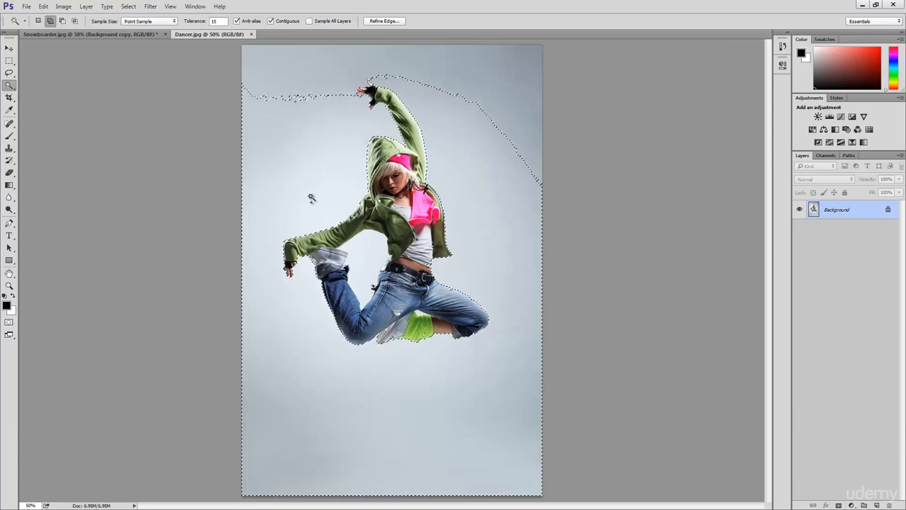
pyautogui.click(321, 92)
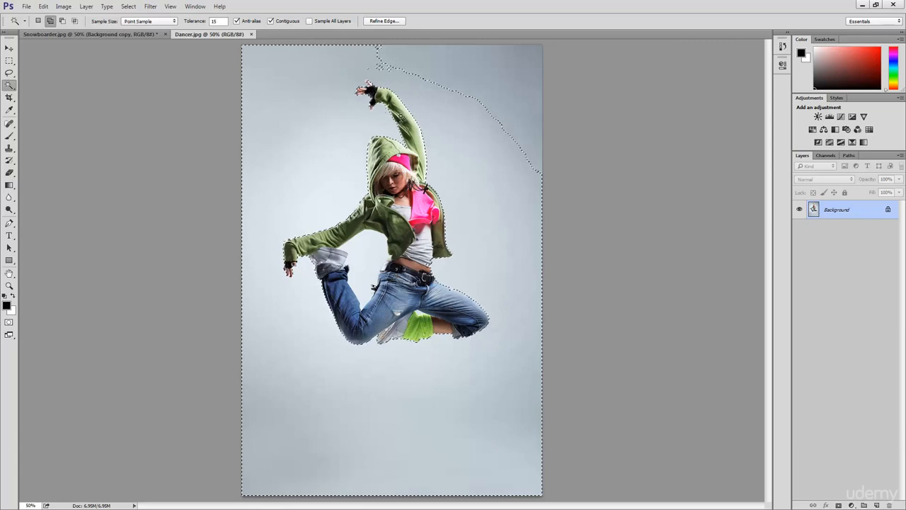
pyautogui.click(504, 119)
pyautogui.click(517, 89)
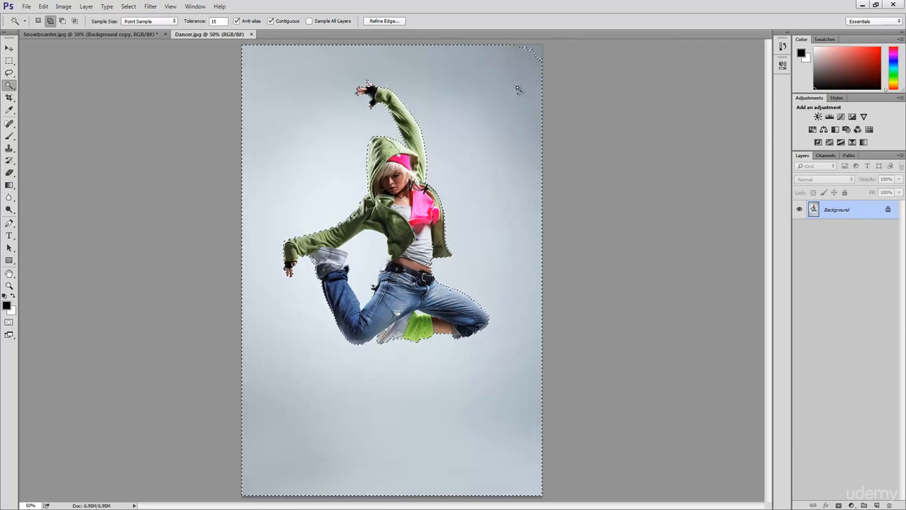
pyautogui.click(539, 50)
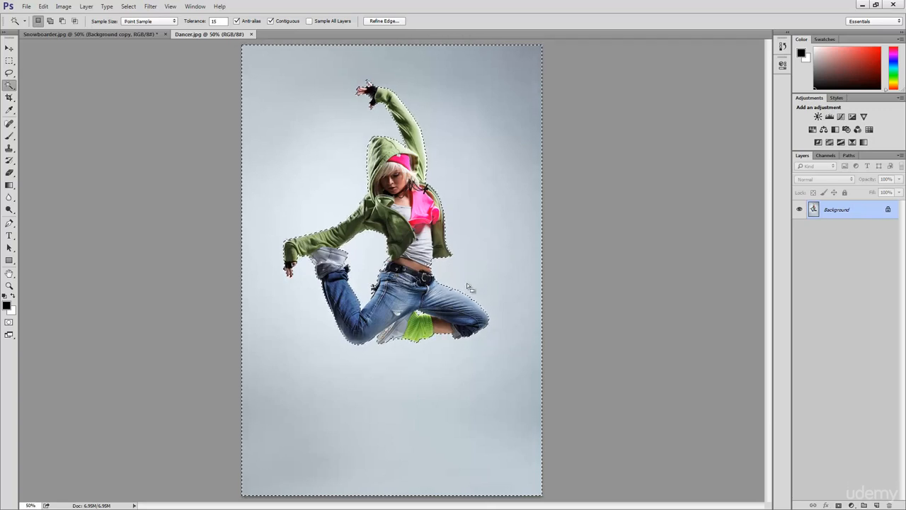
# - Inspect the selection edge at 200% along the dancer's shoes, legs, waist, jacket, hood and raised arm
pyautogui.press('z')
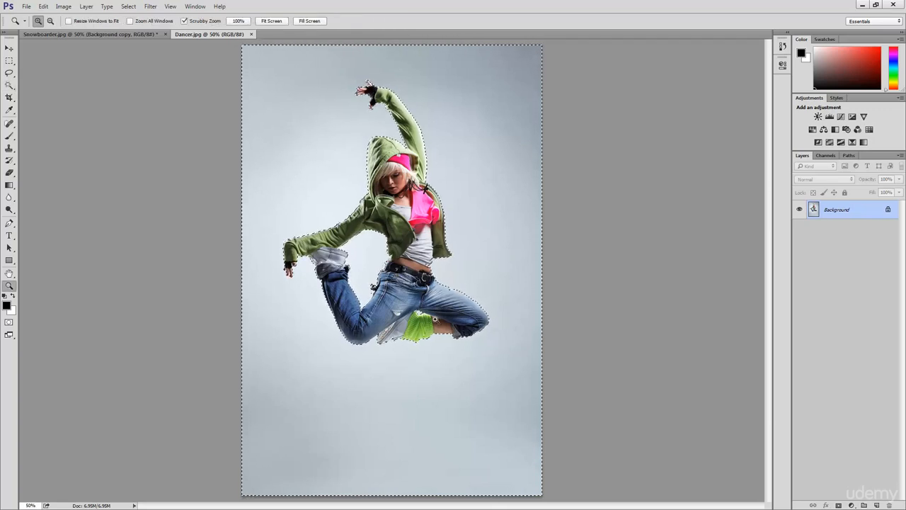
pyautogui.click(399, 343)
pyautogui.click(399, 342)
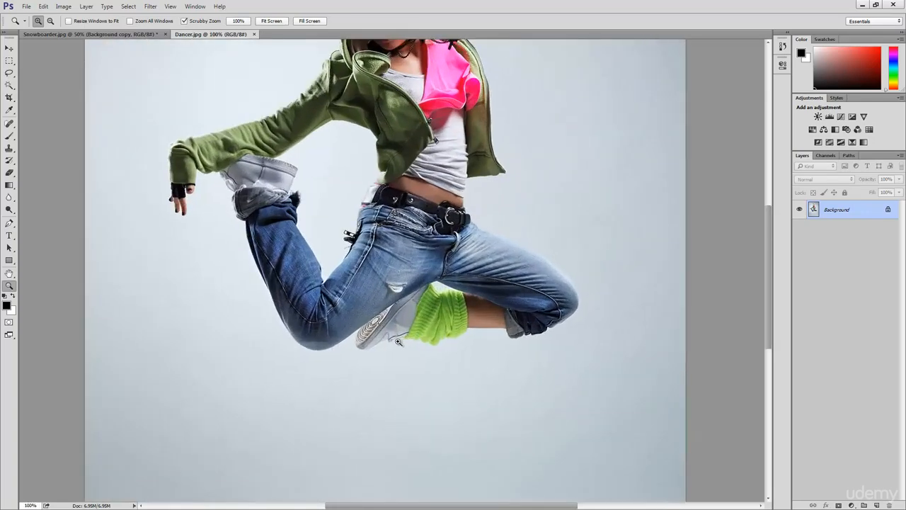
pyautogui.click(400, 340)
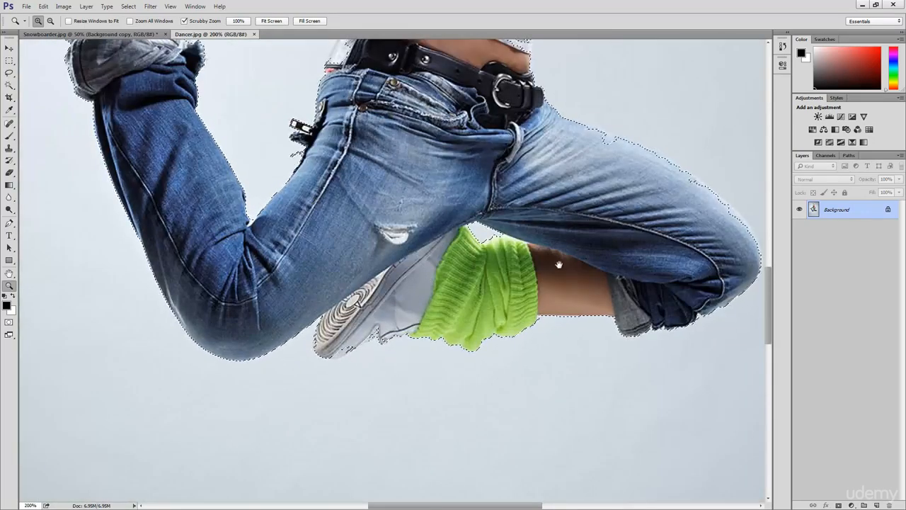
pyautogui.moveTo(560, 261); pyautogui.dragTo(371, 306)
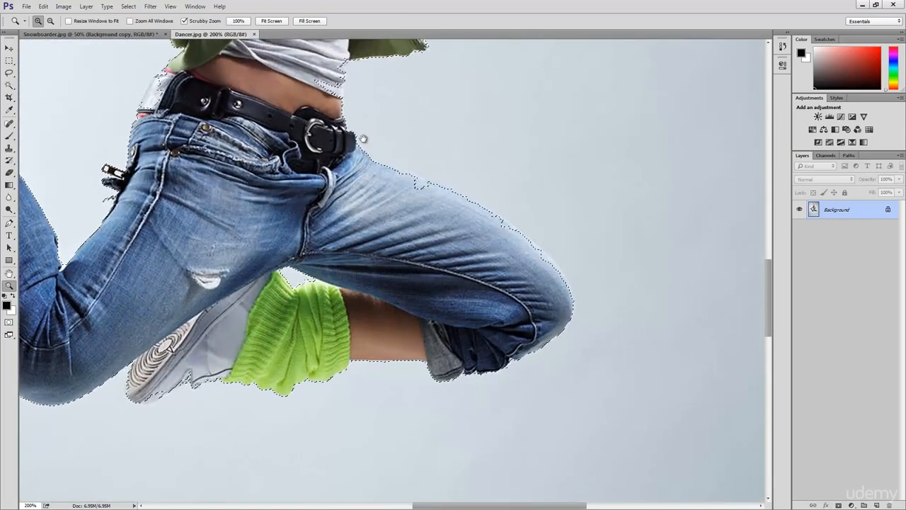
pyautogui.moveTo(552, 274); pyautogui.dragTo(567, 401)
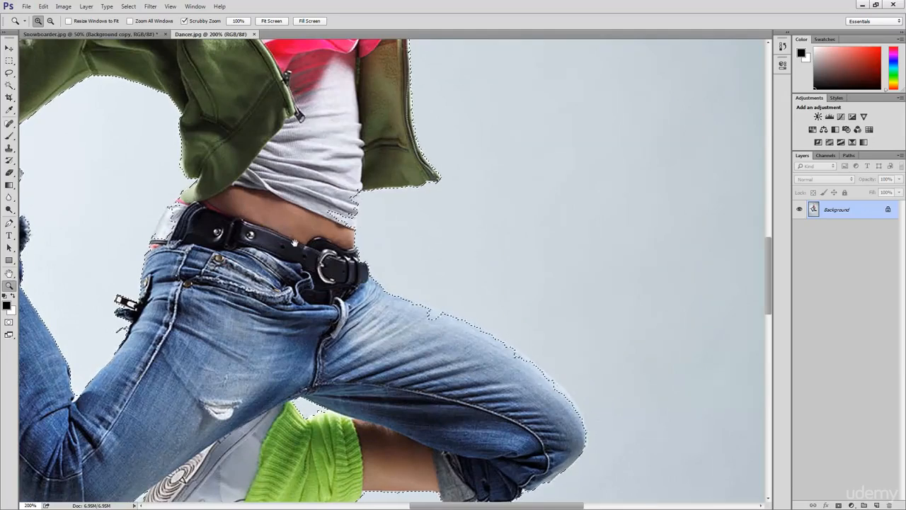
pyautogui.moveTo(185, 221); pyautogui.dragTo(371, 274)
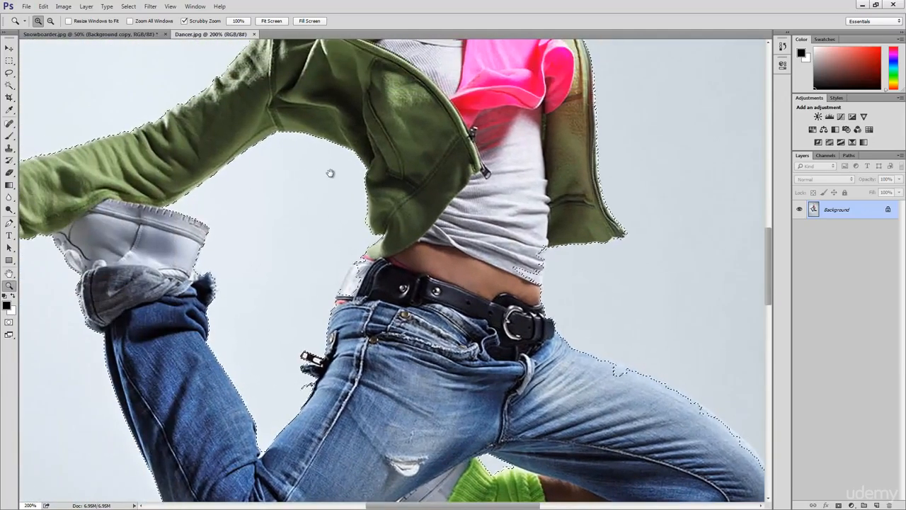
pyautogui.moveTo(330, 174); pyautogui.dragTo(389, 427)
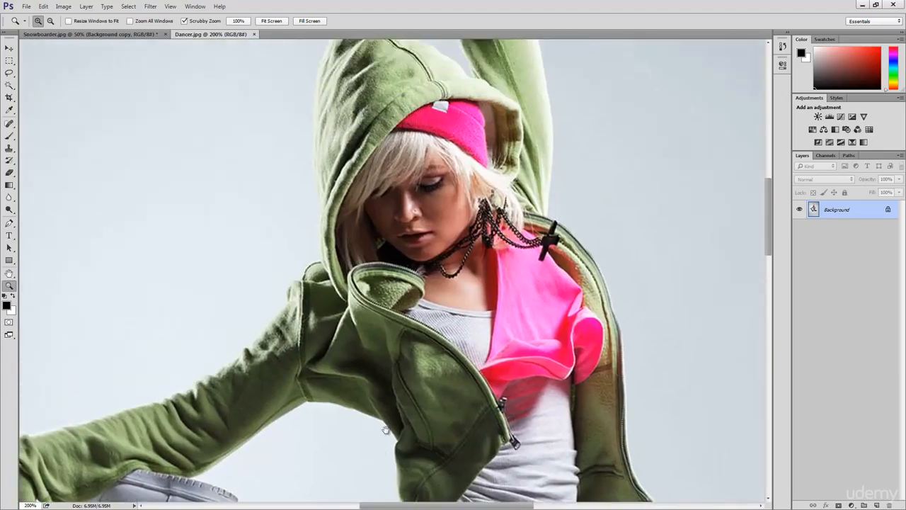
pyautogui.moveTo(435, 237); pyautogui.dragTo(402, 405)
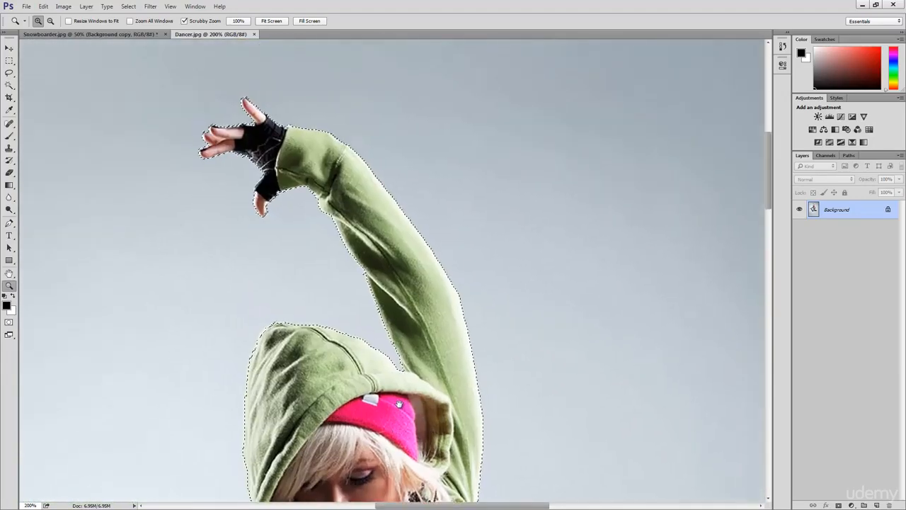
pyautogui.scroll(-10, 385, 423)
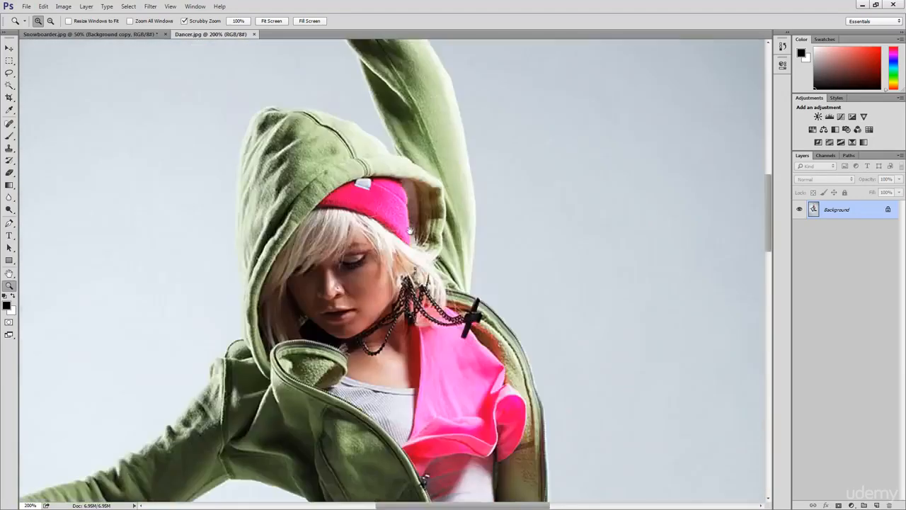
pyautogui.scroll(-5, 441, 293)
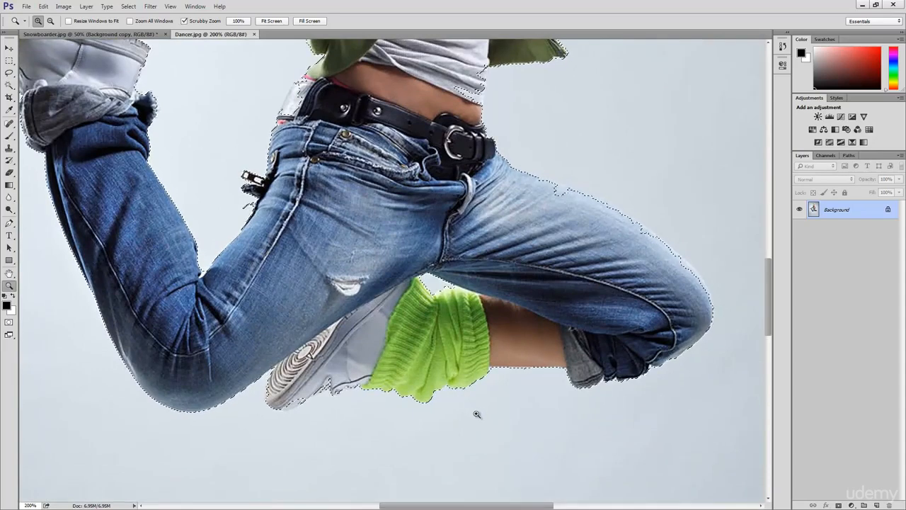
# - Display the selection as a Quick Mask and check the mask over the whole dancer, ending close on the lower shoe
pyautogui.press('q')
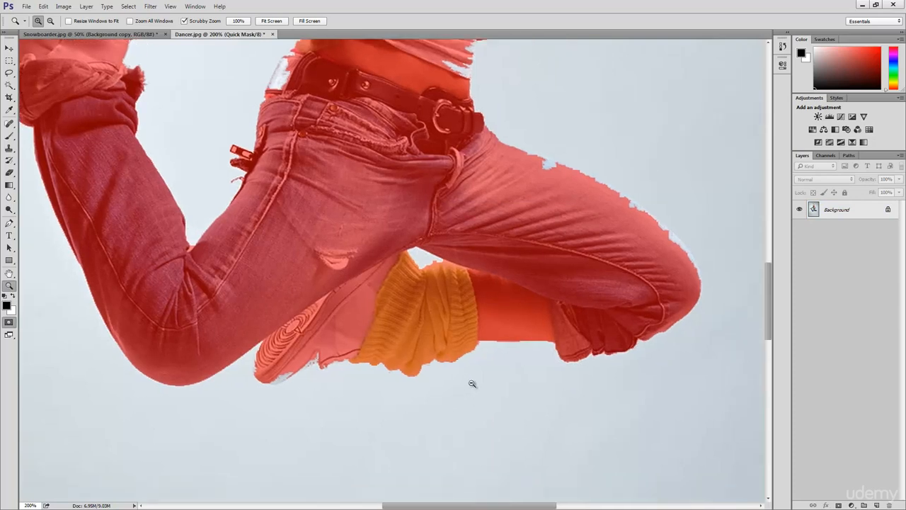
pyautogui.keyDown('alt'); pyautogui.click(473, 380); pyautogui.keyUp('alt')
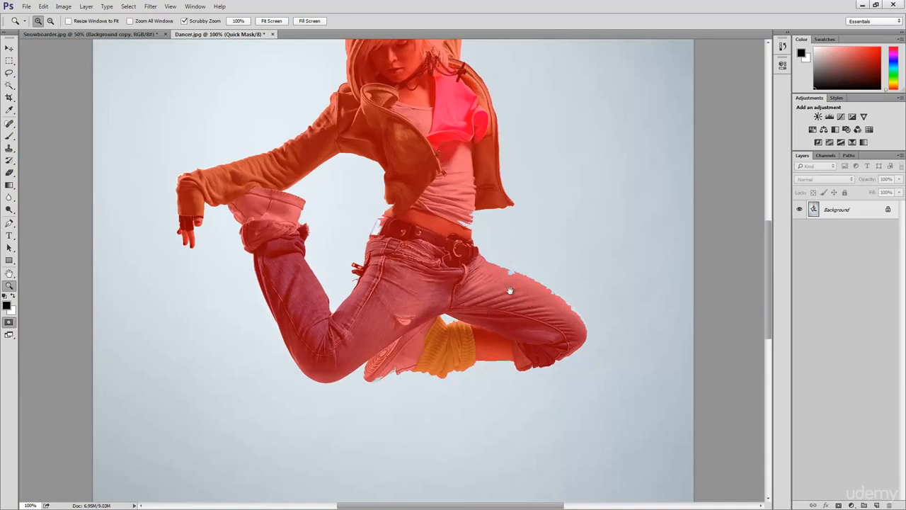
pyautogui.moveTo(510, 290); pyautogui.dragTo(520, 343)
pyautogui.keyDown('alt'); pyautogui.click(523, 347); pyautogui.keyUp('alt')
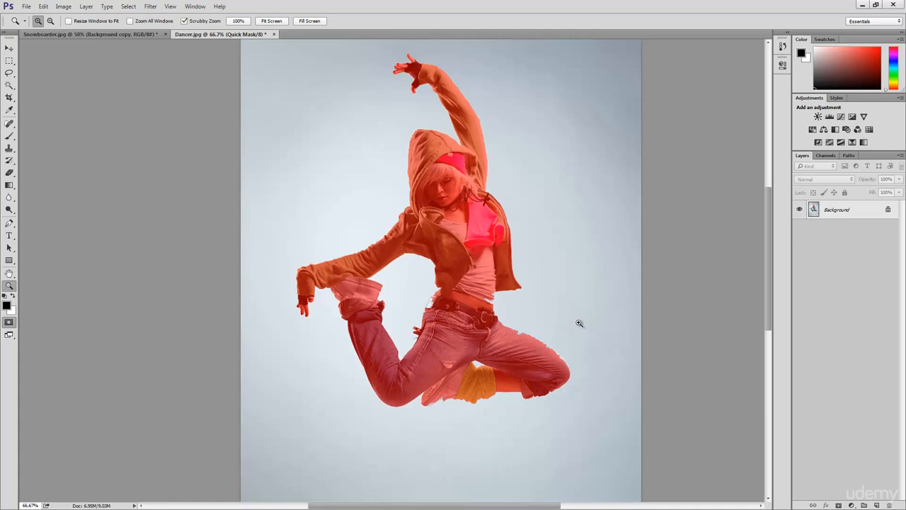
pyautogui.click(446, 371)
pyautogui.click(442, 379)
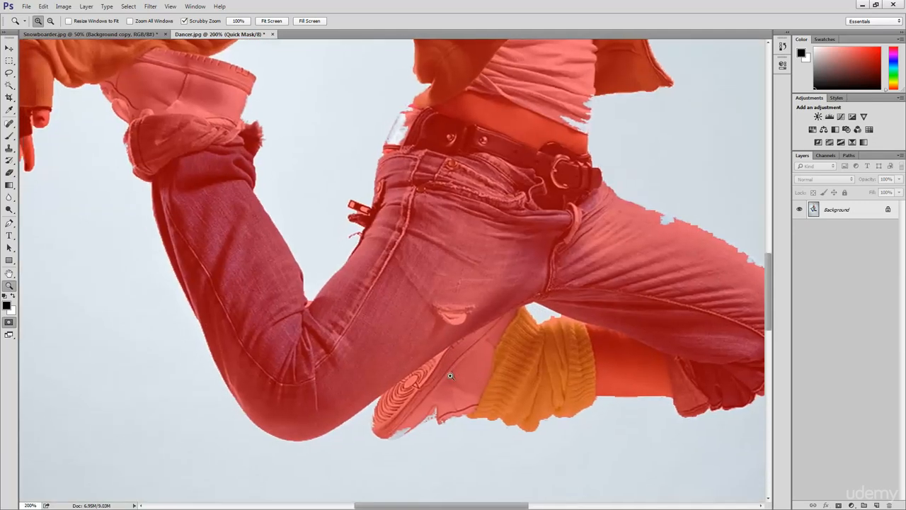
# - Choose the Brush tool at 13 px and raise its hardness to the maximum for hard-edged mask painting
pyautogui.click(9, 136)
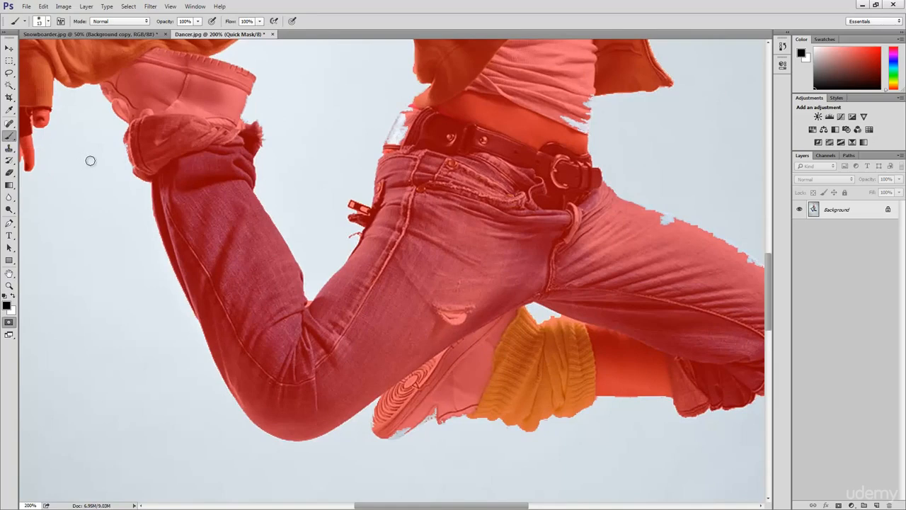
pyautogui.moveTo(366, 279)
pyautogui.mouseDown()
pyautogui.moveTo(340, 228)
pyautogui.moveTo(344, 210)
pyautogui.mouseUp()
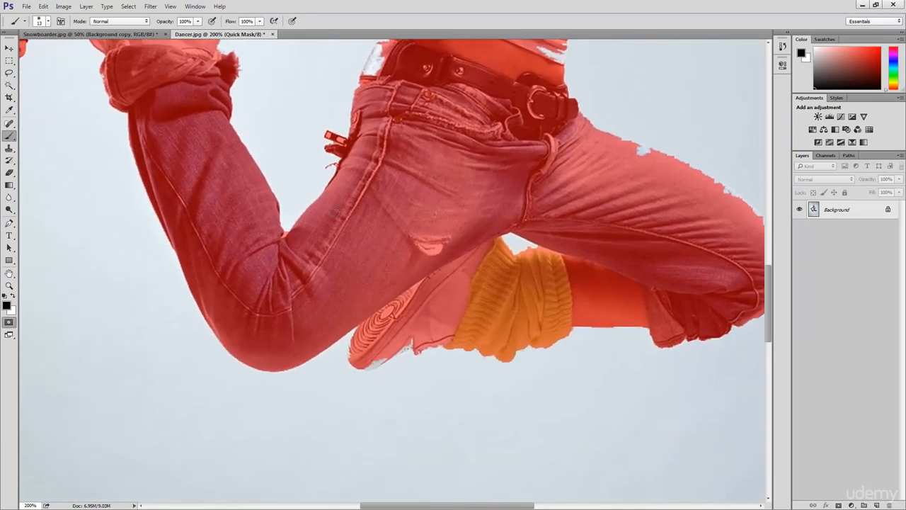
pyautogui.click(48, 22)
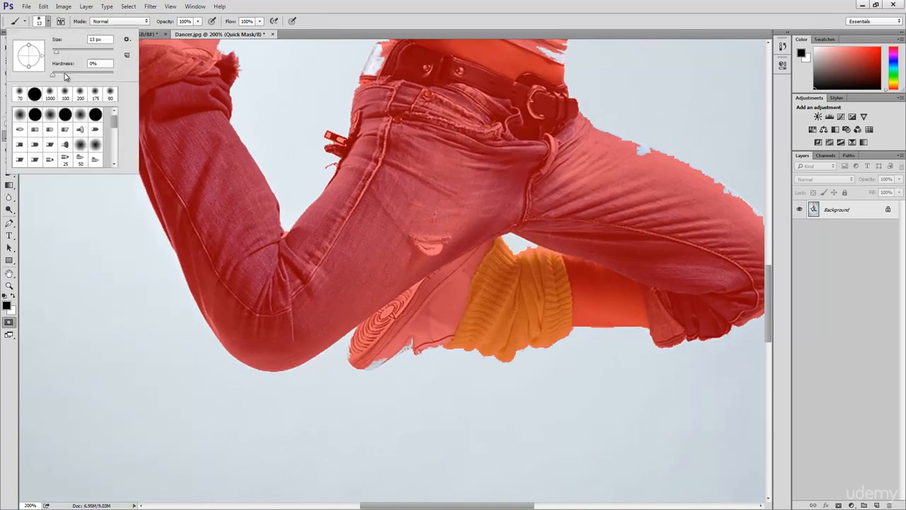
pyautogui.moveTo(65, 78); pyautogui.dragTo(120, 78)
pyautogui.click(48, 23)
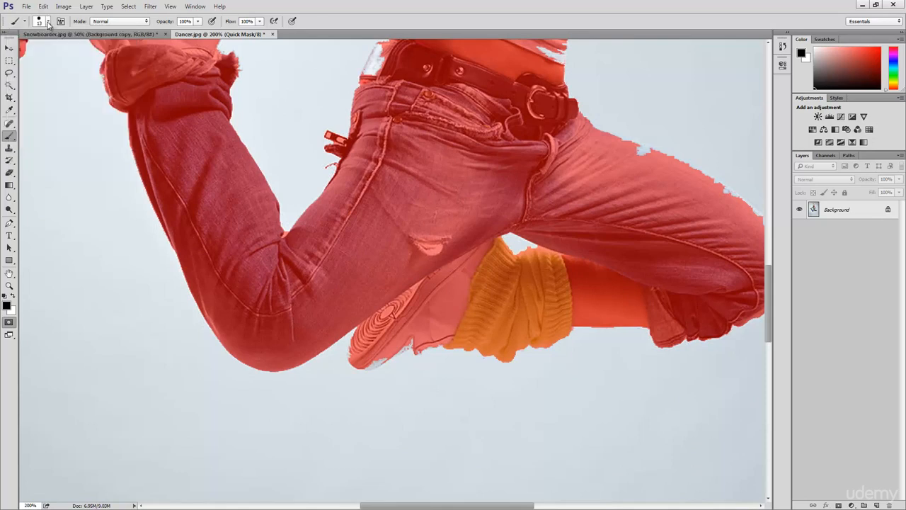
# - Accept black in the foreground colour picker and swap the colours to make white the foreground for the mask near the shoe
pyautogui.click(7, 306)
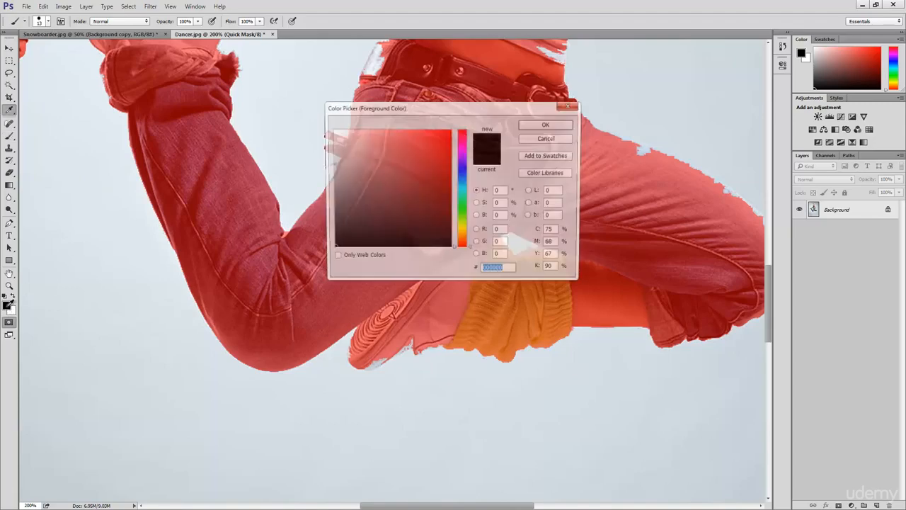
pyautogui.click(549, 125)
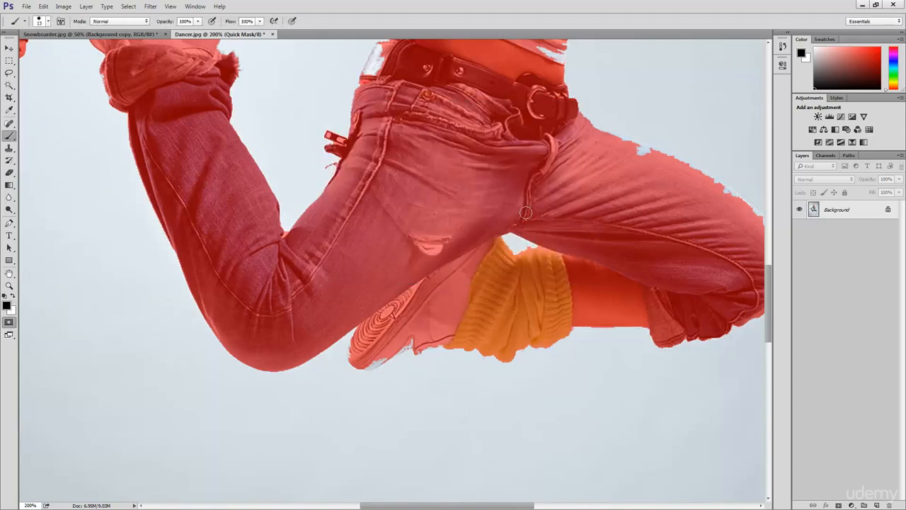
pyautogui.scroll(-1, 456, 253)
pyautogui.press('x')
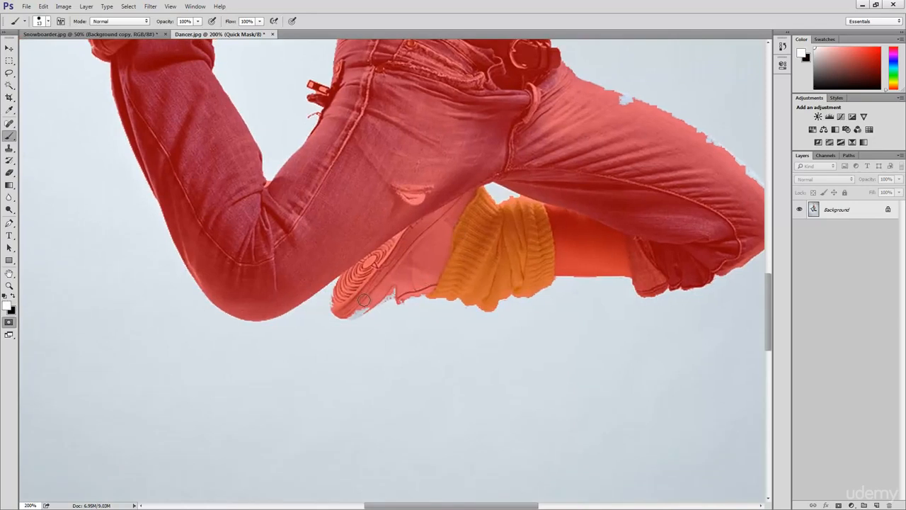
pyautogui.keyDown('alt'); pyautogui.scroll(1, 363, 301); pyautogui.keyUp('alt')
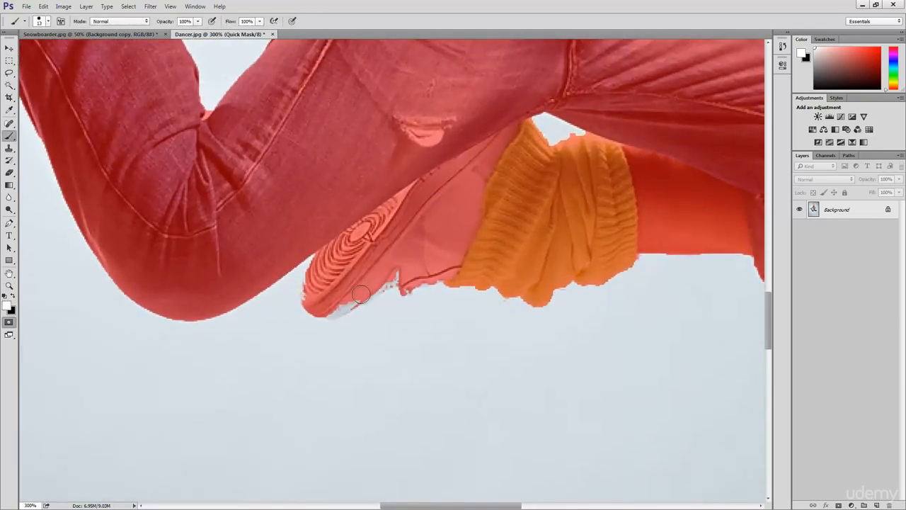
# - Paint black over the mask gaps along the lower shoe's edge and the upper edge of the outstretched thigh
pyautogui.press('x')
pyautogui.moveTo(320, 303)
pyautogui.mouseDown()
pyautogui.moveTo(324, 258)
pyautogui.moveTo(346, 314)
pyautogui.moveTo(326, 305)
pyautogui.moveTo(344, 308)
pyautogui.moveTo(398, 275)
pyautogui.moveTo(408, 284)
pyautogui.moveTo(459, 272)
pyautogui.mouseUp()
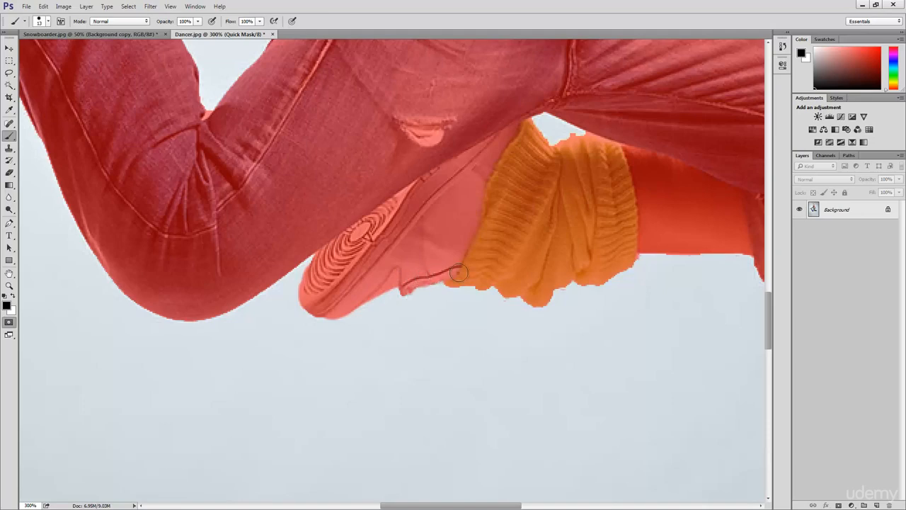
pyautogui.moveTo(565, 250); pyautogui.dragTo(369, 279)
pyautogui.moveTo(576, 231); pyautogui.dragTo(520, 367)
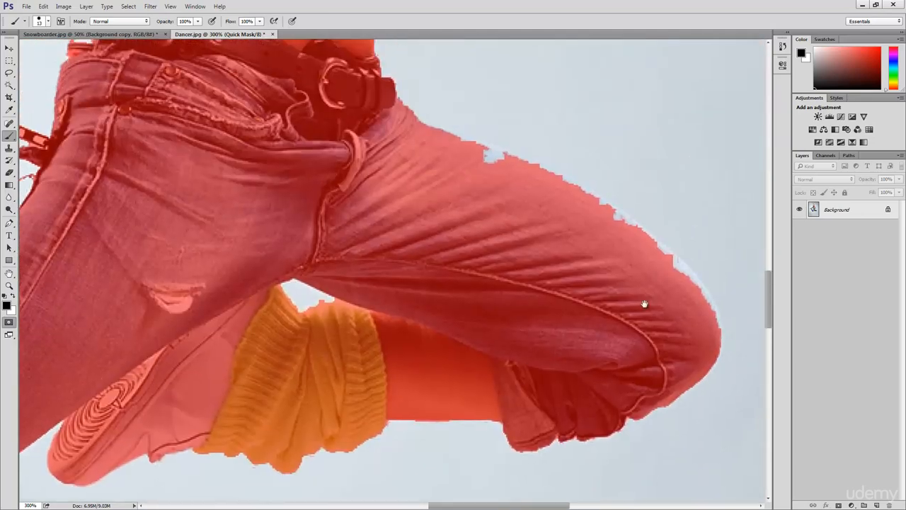
pyautogui.moveTo(644, 304)
pyautogui.mouseDown()
pyautogui.moveTo(542, 299)
pyautogui.moveTo(621, 343)
pyautogui.moveTo(596, 337)
pyautogui.moveTo(594, 307)
pyautogui.moveTo(528, 232)
pyautogui.moveTo(476, 194)
pyautogui.moveTo(310, 129)
pyautogui.mouseUp()
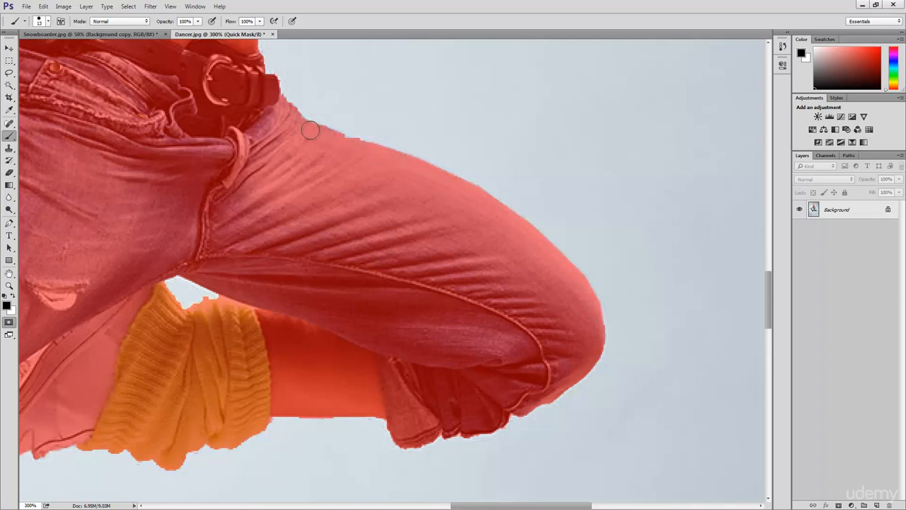
pyautogui.press('x')
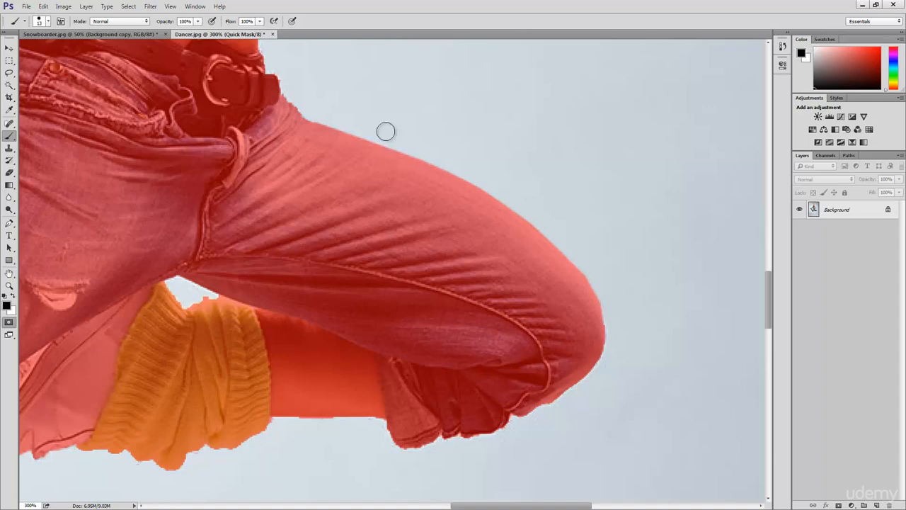
# - Enlarge the brush to 125 px and paint black over the unmasked patch at the back of the waist beside the belt
pyautogui.moveTo(387, 130); pyautogui.dragTo(390, 375)
pyautogui.moveTo(343, 319)
pyautogui.mouseDown()
pyautogui.moveTo(350, 254)
pyautogui.moveTo(327, 300)
pyautogui.moveTo(304, 288)
pyautogui.mouseUp()
pyautogui.moveTo(96, 325); pyautogui.dragTo(223, 314)
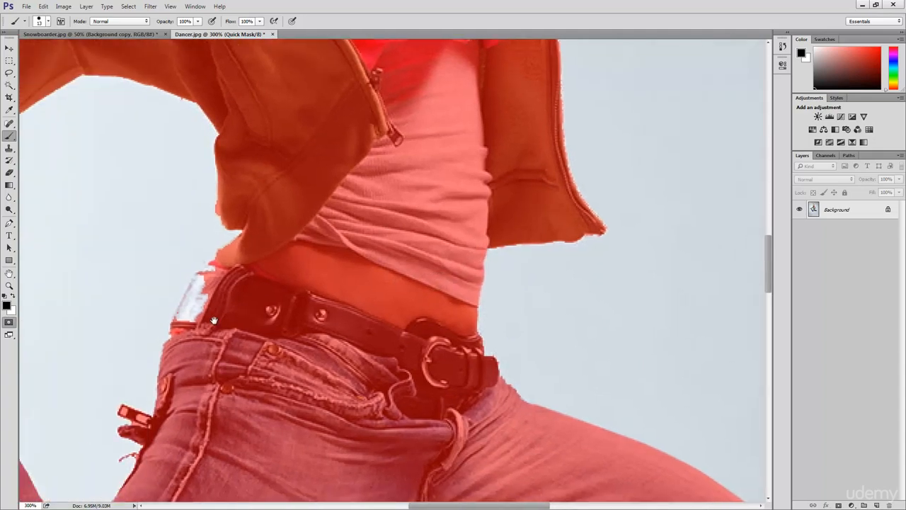
pyautogui.press(']')
pyautogui.press(']')
pyautogui.press(']')
pyautogui.press(']')
pyautogui.press(']')
pyautogui.press(']')
pyautogui.press(']')
pyautogui.press(']')
pyautogui.press(']')
pyautogui.press(']')
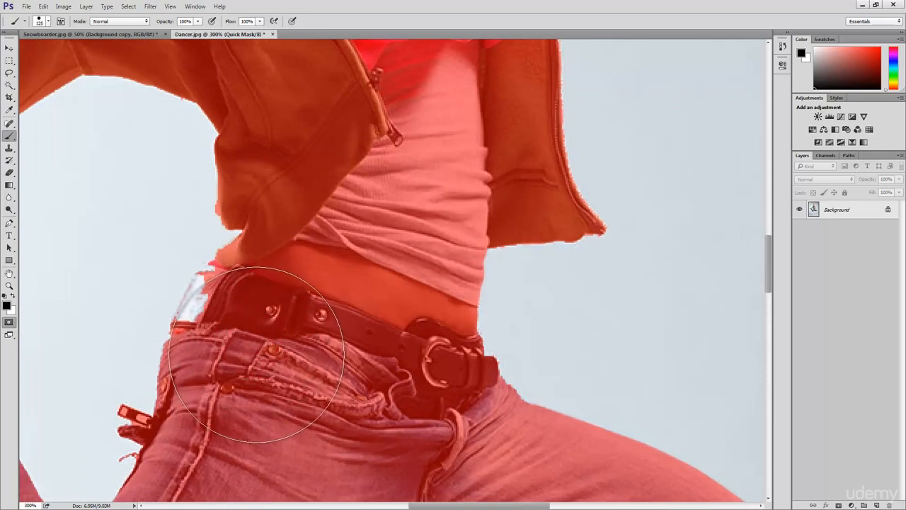
pyautogui.moveTo(262, 348)
pyautogui.mouseDown()
pyautogui.moveTo(269, 326)
pyautogui.moveTo(262, 329)
pyautogui.mouseUp()
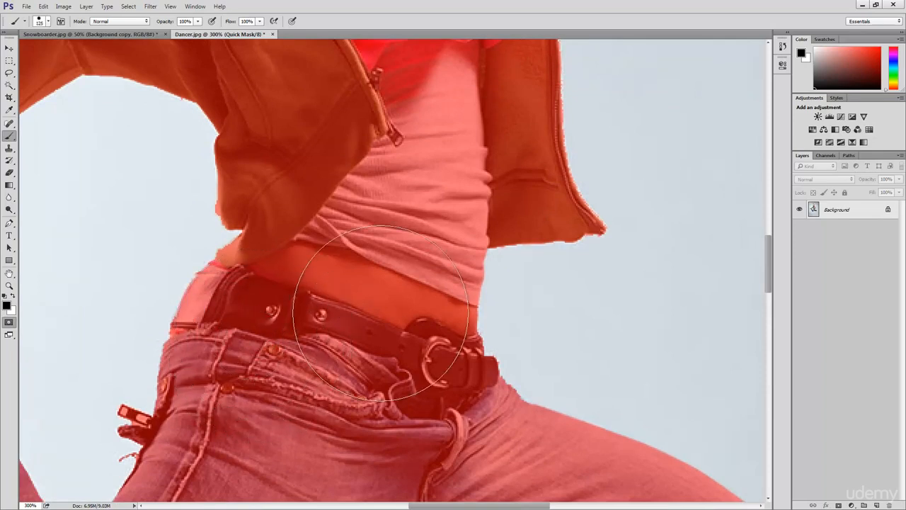
# - Examine the mask edges along the lowered arm, the raised shoe, the hood and the raised arm
pyautogui.moveTo(384, 304); pyautogui.dragTo(516, 320)
pyautogui.moveTo(223, 391); pyautogui.dragTo(453, 360)
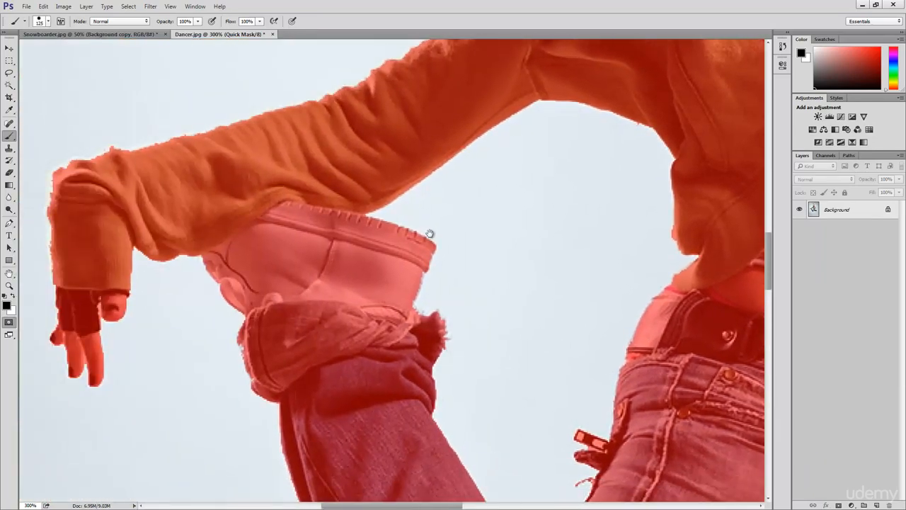
pyautogui.moveTo(476, 170); pyautogui.dragTo(351, 355)
pyautogui.moveTo(517, 99)
pyautogui.mouseDown()
pyautogui.moveTo(403, 341)
pyautogui.moveTo(407, 465)
pyautogui.mouseUp()
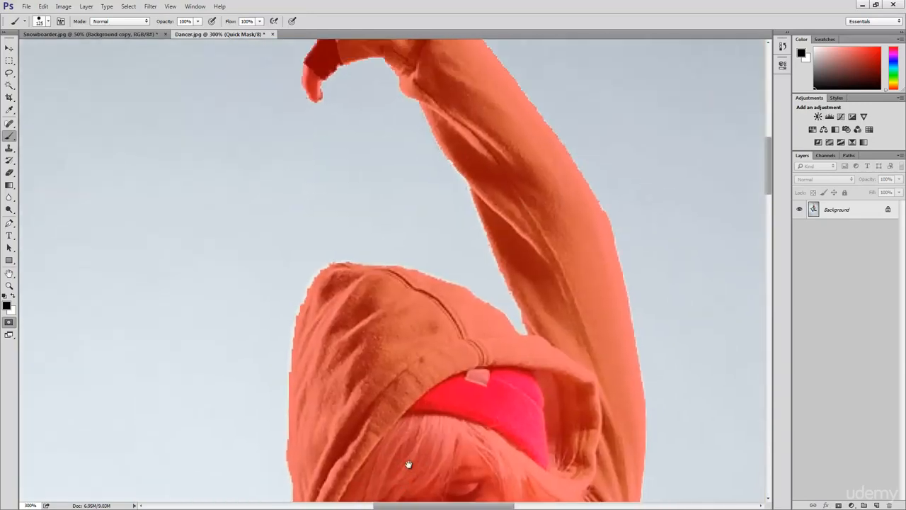
pyautogui.moveTo(404, 360); pyautogui.dragTo(404, 421)
pyautogui.moveTo(389, 327); pyautogui.dragTo(388, 378)
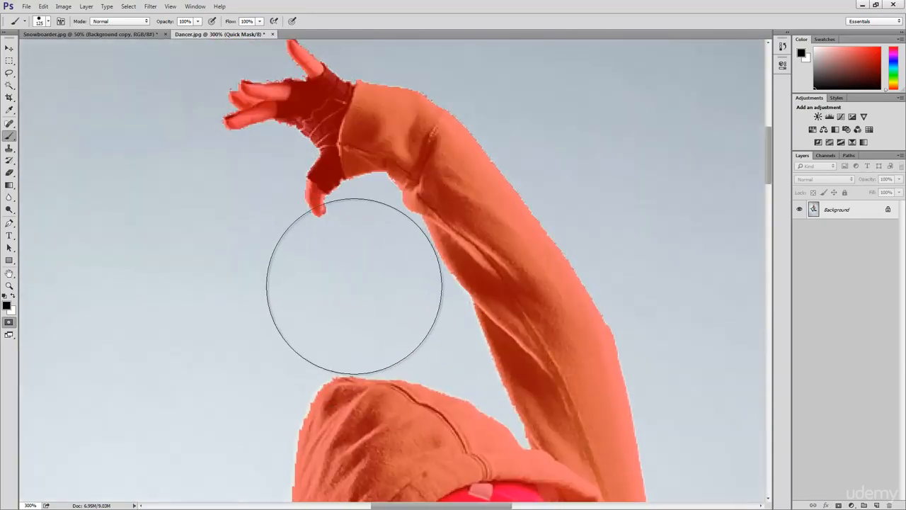
# - Make white the foreground colour and reduce the mask brush to 40 px
pyautogui.press('x')
pyautogui.press('[')
pyautogui.press('[')
pyautogui.press('[')
pyautogui.press('[')
pyautogui.press('[')
pyautogui.press('[')
pyautogui.press('[')
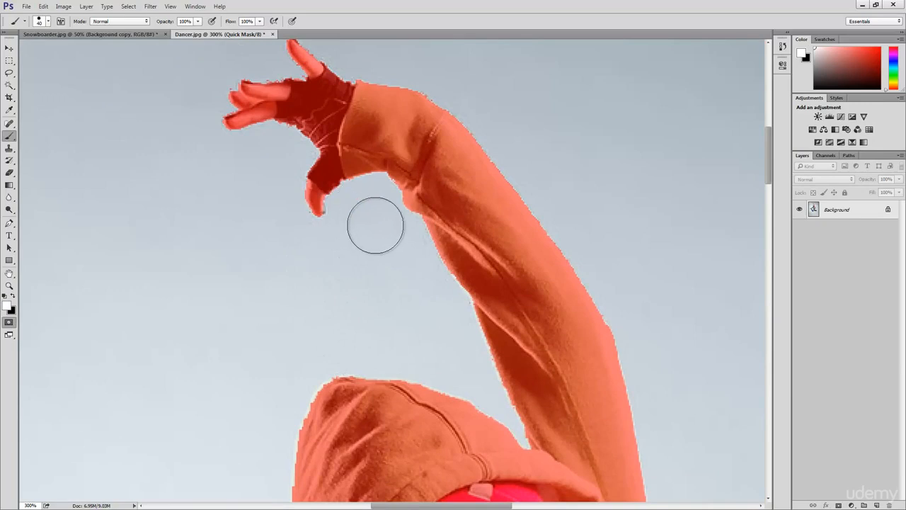
# - Recheck the mask over the raised hand, torso, waist and legs, restore black as foreground, and view the whole dancer at 50%
pyautogui.moveTo(390, 219); pyautogui.dragTo(390, 299)
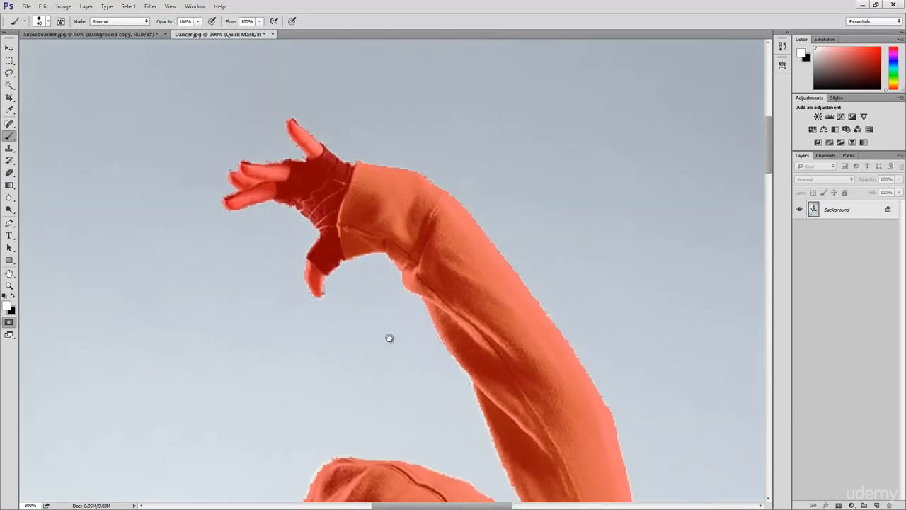
pyautogui.moveTo(389, 337); pyautogui.dragTo(370, 309)
pyautogui.press('z')
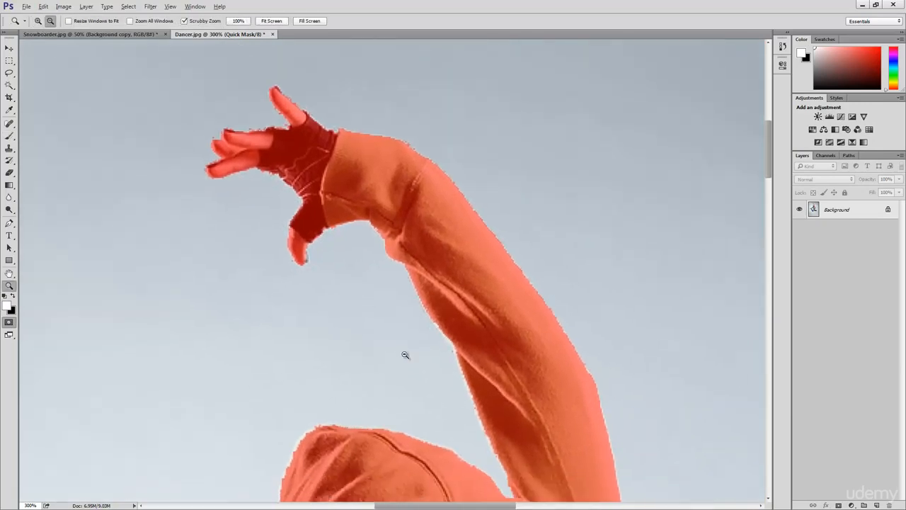
pyautogui.keyDown('alt'); pyautogui.click(423, 377); pyautogui.keyUp('alt')
pyautogui.keyDown('alt'); pyautogui.click(422, 377); pyautogui.keyUp('alt')
pyautogui.moveTo(410, 343); pyautogui.dragTo(346, 150)
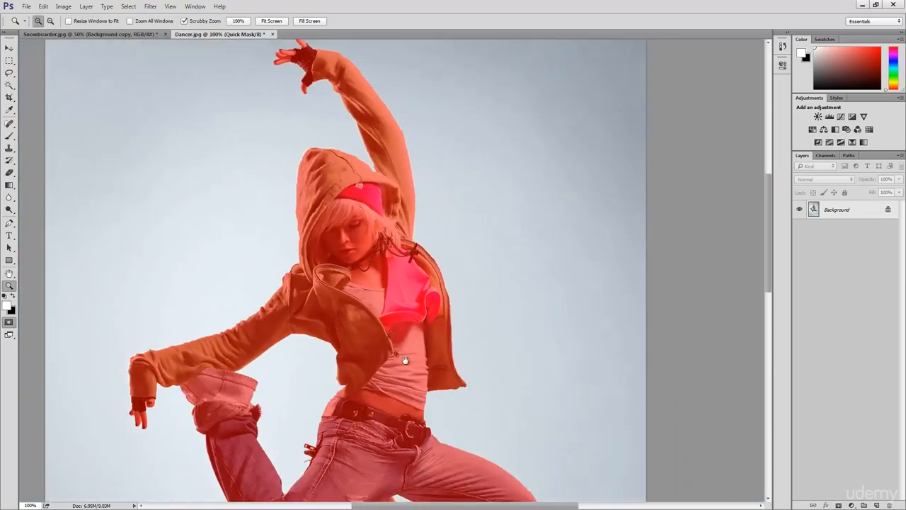
pyautogui.moveTo(405, 385); pyautogui.dragTo(368, 218)
pyautogui.click(386, 303)
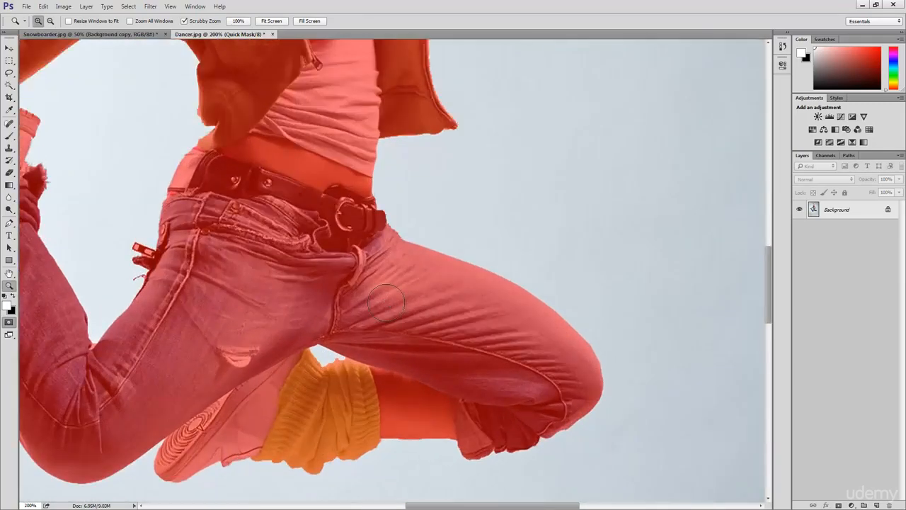
pyautogui.press('b')
pyautogui.moveTo(293, 370)
pyautogui.mouseDown()
pyautogui.moveTo(329, 289)
pyautogui.moveTo(360, 315)
pyautogui.moveTo(360, 378)
pyautogui.moveTo(347, 410)
pyautogui.mouseUp()
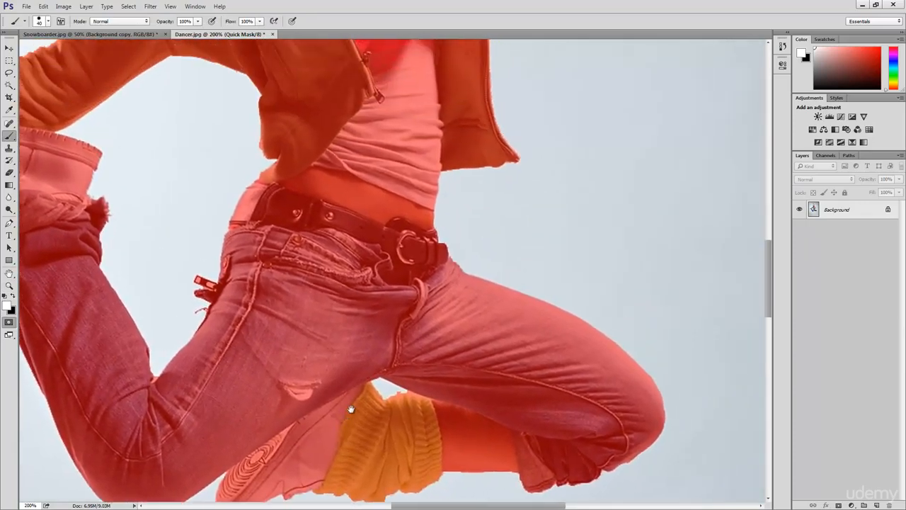
pyautogui.moveTo(233, 231); pyautogui.dragTo(328, 318)
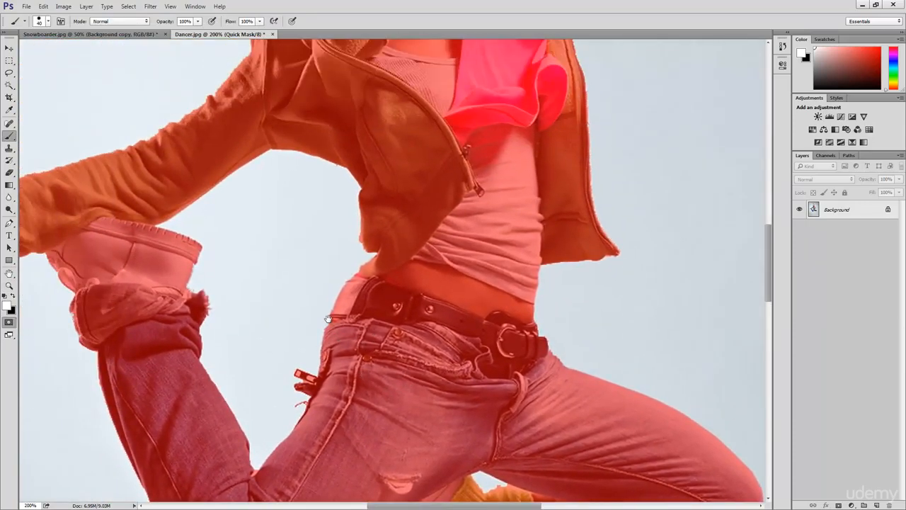
pyautogui.press('x')
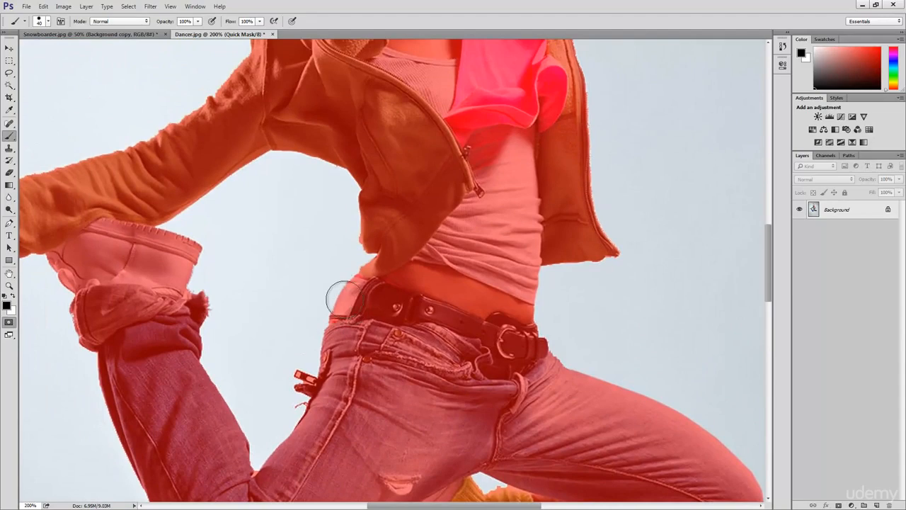
pyautogui.press('z')
pyautogui.keyDown('alt'); pyautogui.click(345, 300); pyautogui.keyUp('alt')
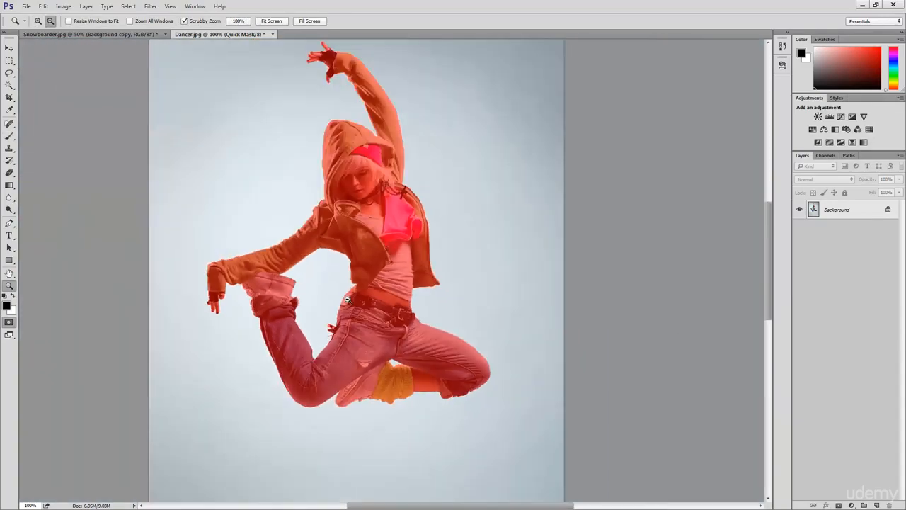
pyautogui.keyDown('alt'); pyautogui.click(347, 300); pyautogui.keyUp('alt')
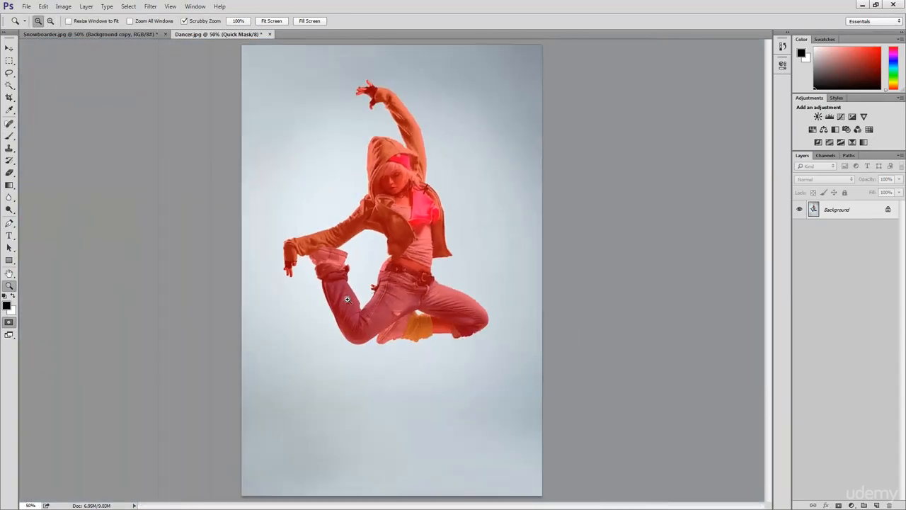
# - Leave Quick Mask and hide the backdrop with a layer mask made from the selection inverted onto the dancer
pyautogui.press('q')
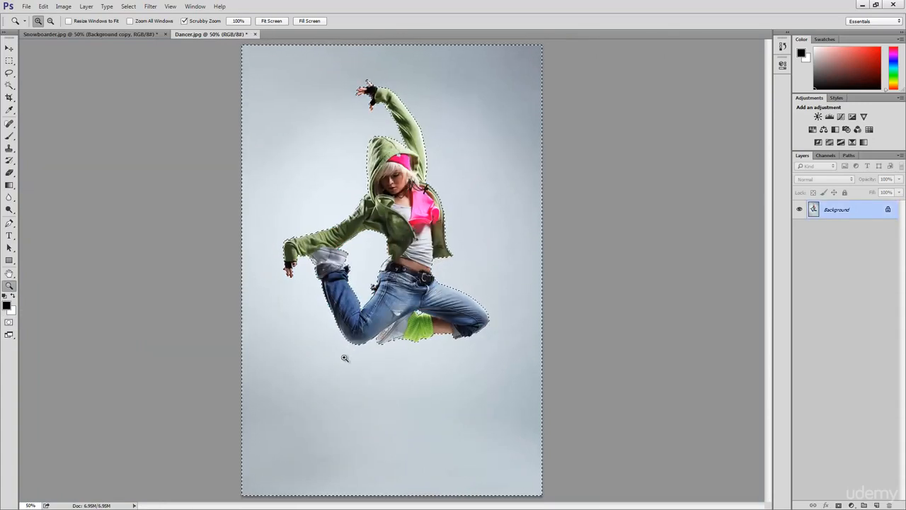
pyautogui.press('b')
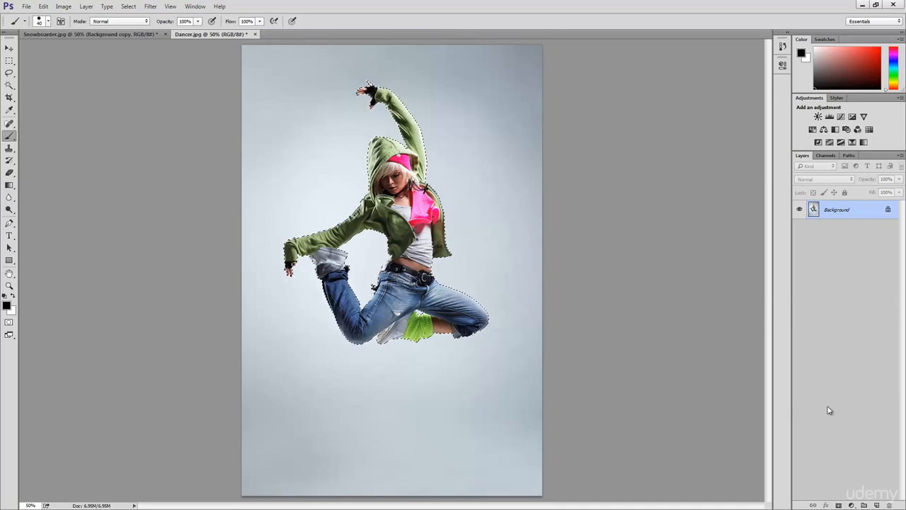
pyautogui.click(838, 505)
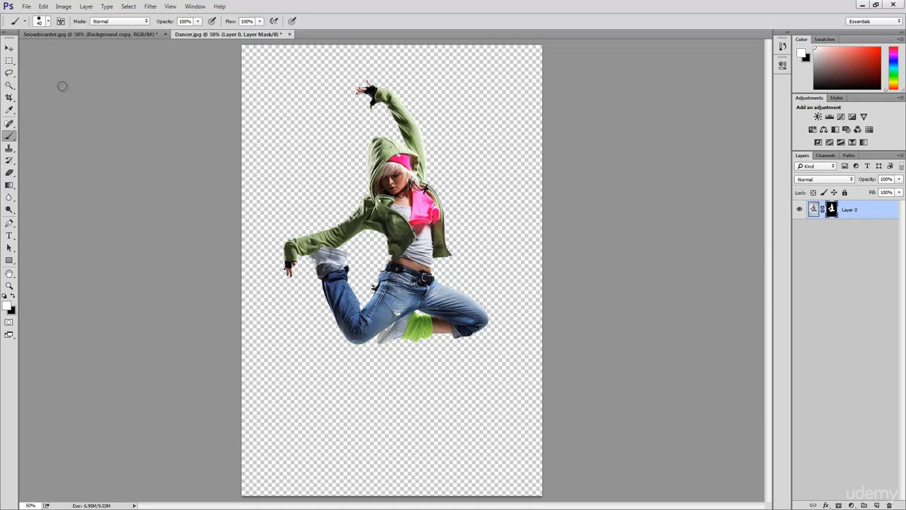
# - Bring the masked dancer into Snowboarder.jpg with the Move tool and scale her down proportionally to about 57%
pyautogui.click(8, 48)
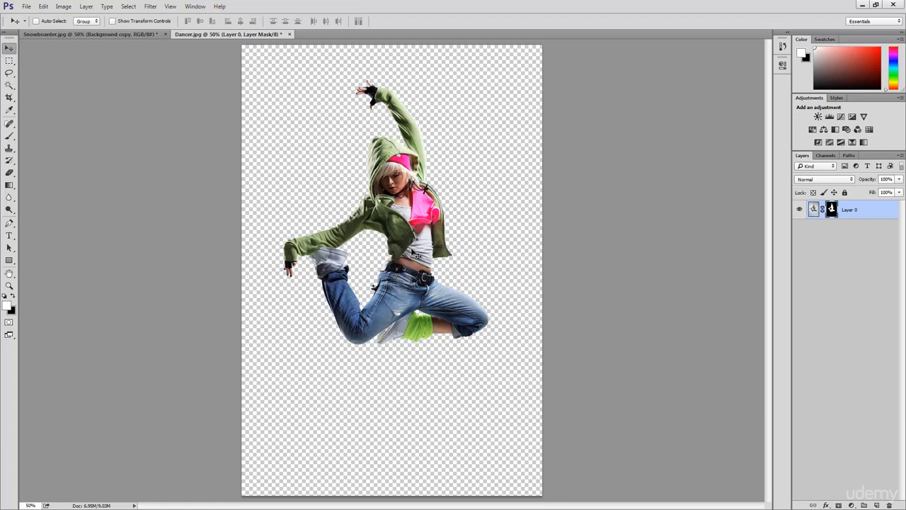
pyautogui.moveTo(411, 250)
pyautogui.mouseDown()
pyautogui.moveTo(377, 216)
pyautogui.moveTo(258, 151)
pyautogui.moveTo(136, 38)
pyautogui.moveTo(184, 107)
pyautogui.moveTo(349, 194)
pyautogui.moveTo(421, 262)
pyautogui.mouseUp()
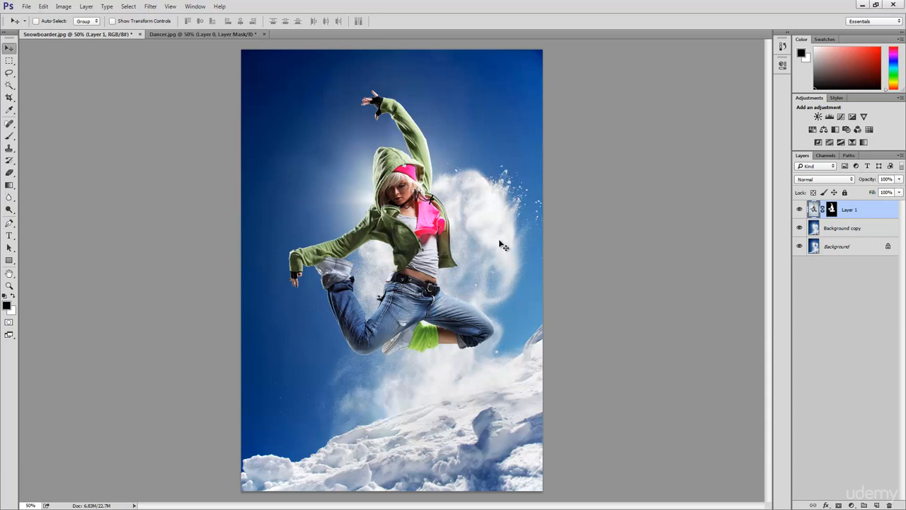
pyautogui.press('ctrl')
pyautogui.hotkey('ctrl', 't')
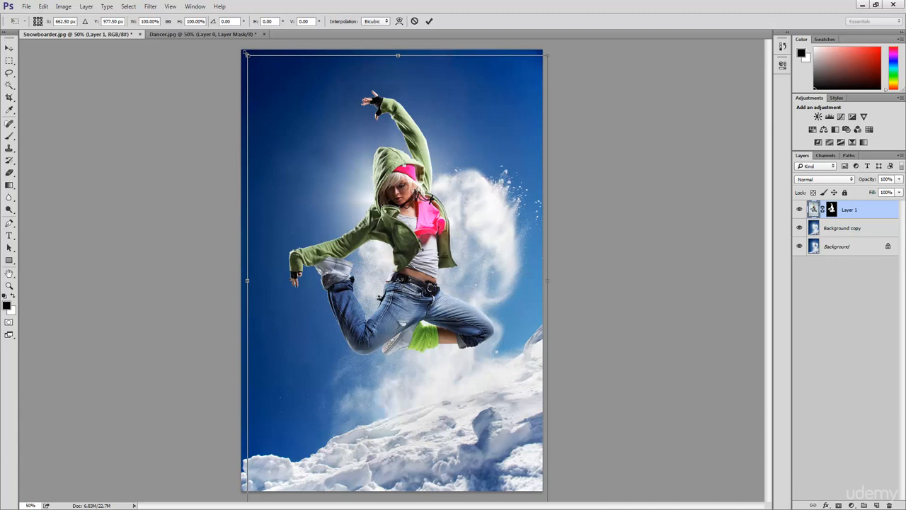
pyautogui.moveTo(247, 53); pyautogui.dragTo(310, 153)
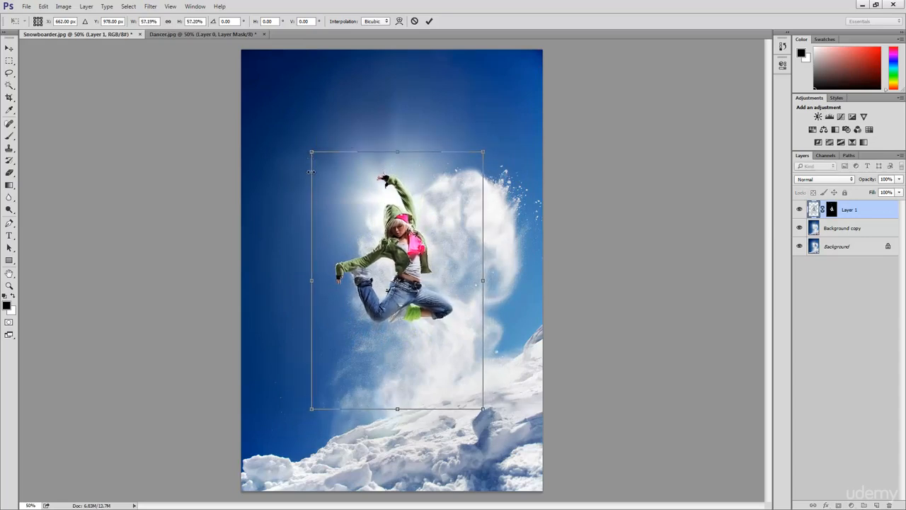
pyautogui.click(428, 21)
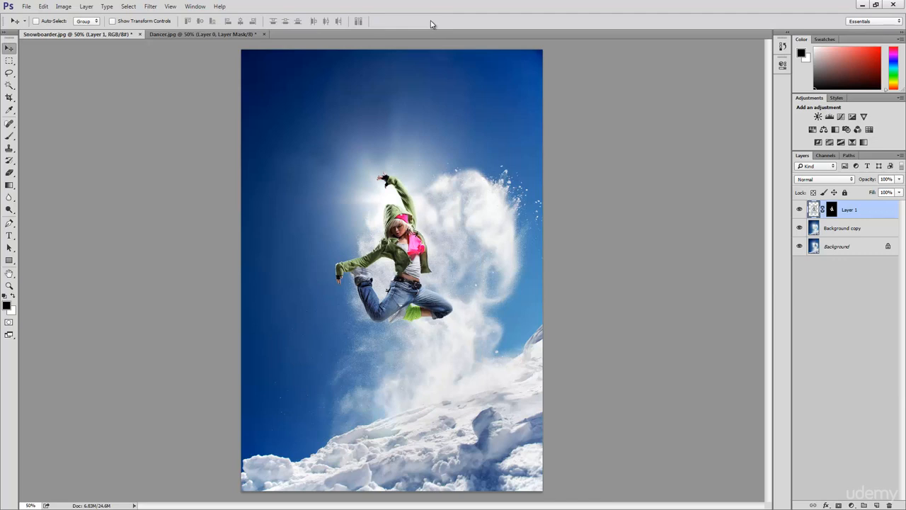
# - Flip the dancer horizontally and position her higher up, in front of the snow cloud beside the sun
pyautogui.moveTo(435, 259); pyautogui.dragTo(454, 234)
pyautogui.click(45, 7)
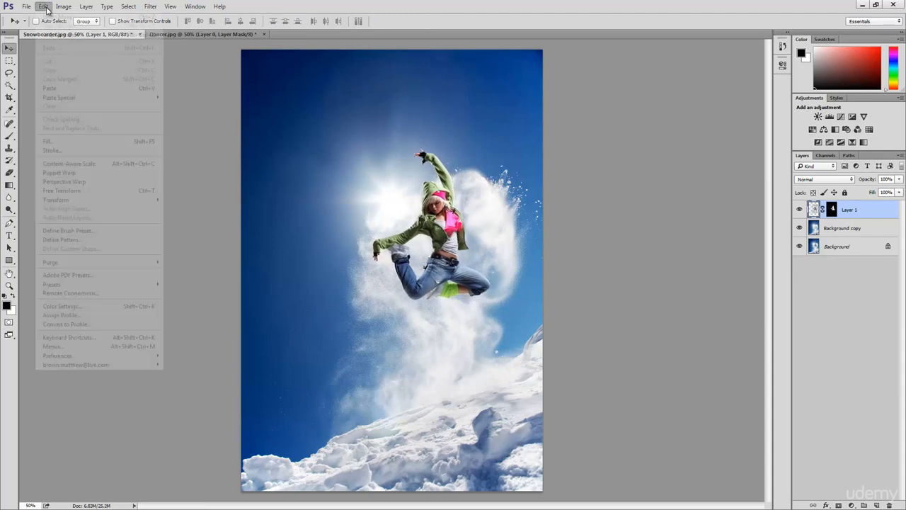
pyautogui.moveTo(131, 204)
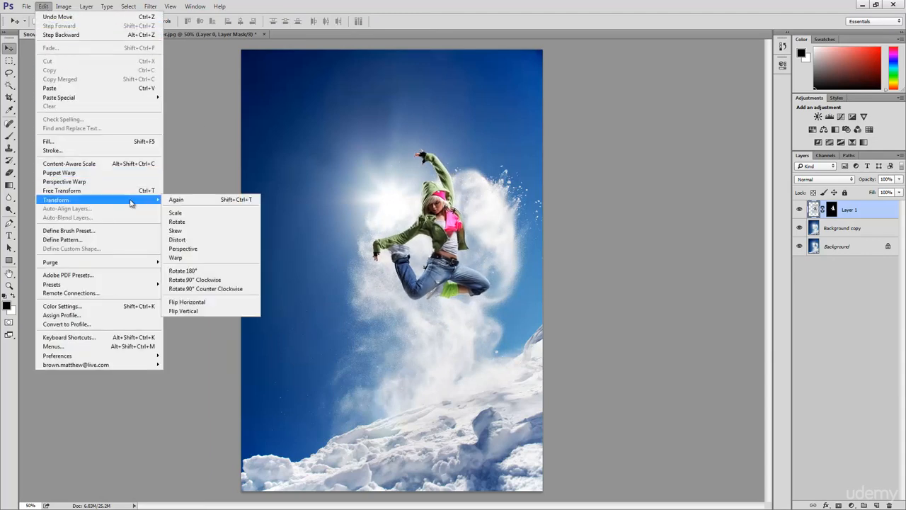
pyautogui.click(201, 302)
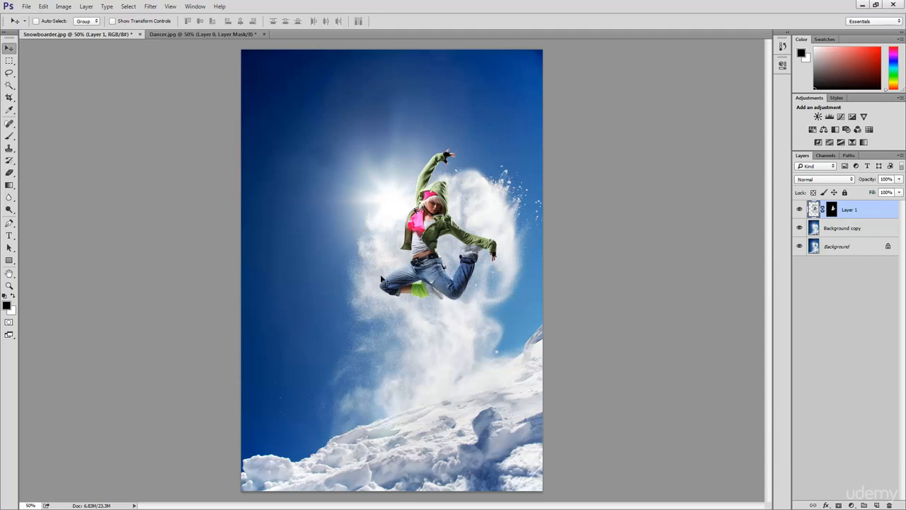
pyautogui.moveTo(498, 245)
pyautogui.mouseDown()
pyautogui.moveTo(510, 253)
pyautogui.moveTo(511, 225)
pyautogui.moveTo(511, 234)
pyautogui.mouseUp()
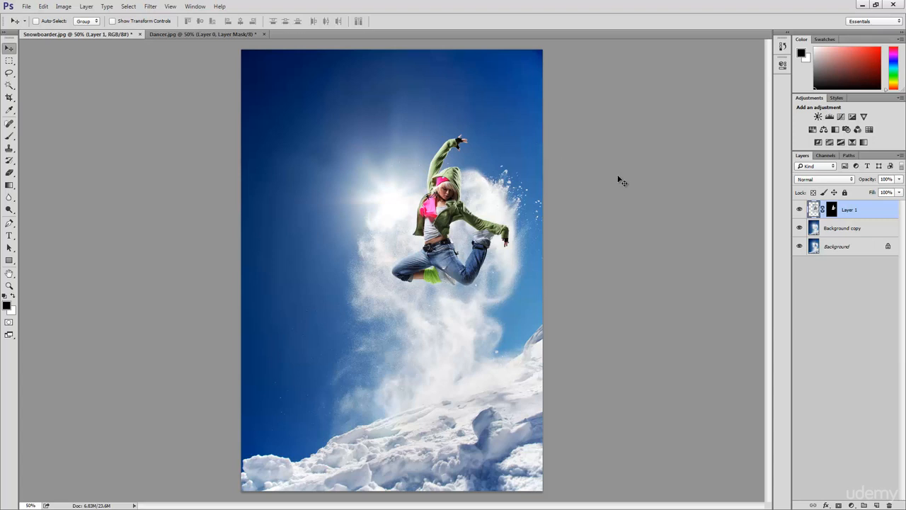
# - Apply the layer mask permanently to the dancer's layer, Layer 1
pyautogui.rightClick(833, 213)
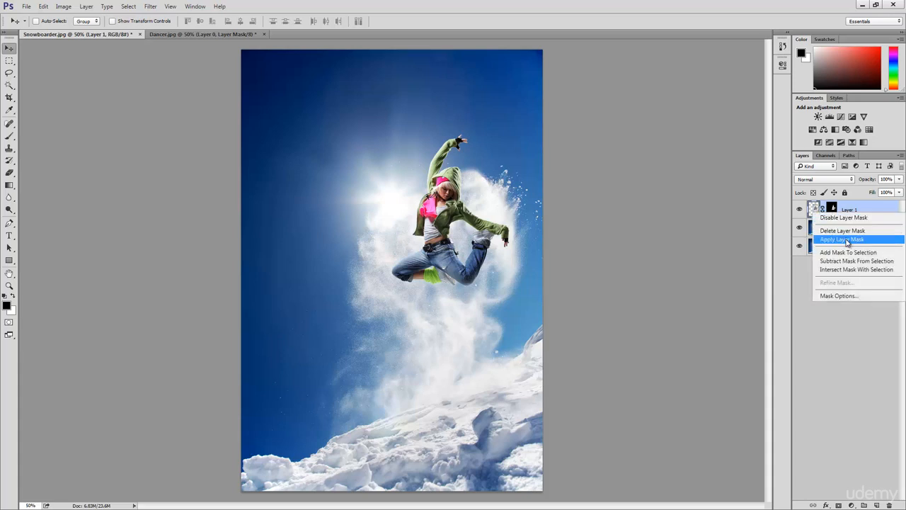
pyautogui.click(848, 240)
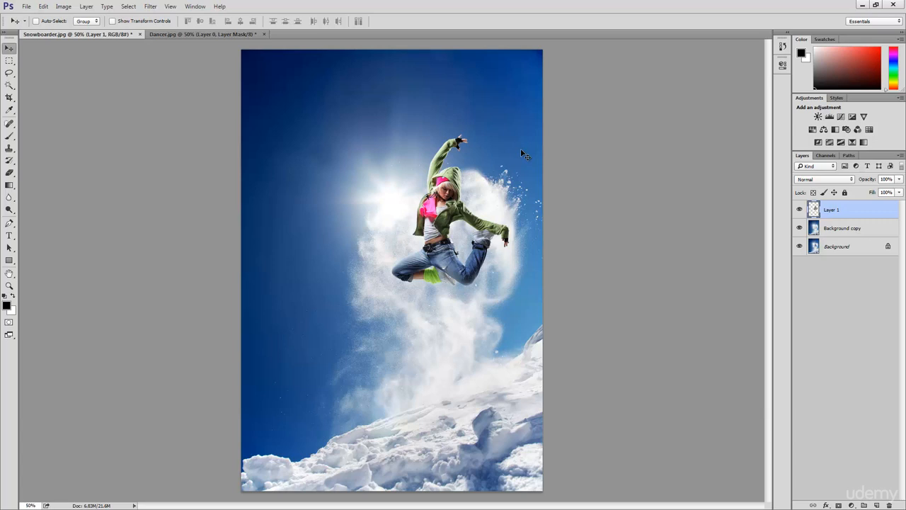
# - Start a Match Color adjustment on the dancer's layer, using Layer 0 of Dancer.jpg as the colour source
pyautogui.click(62, 7)
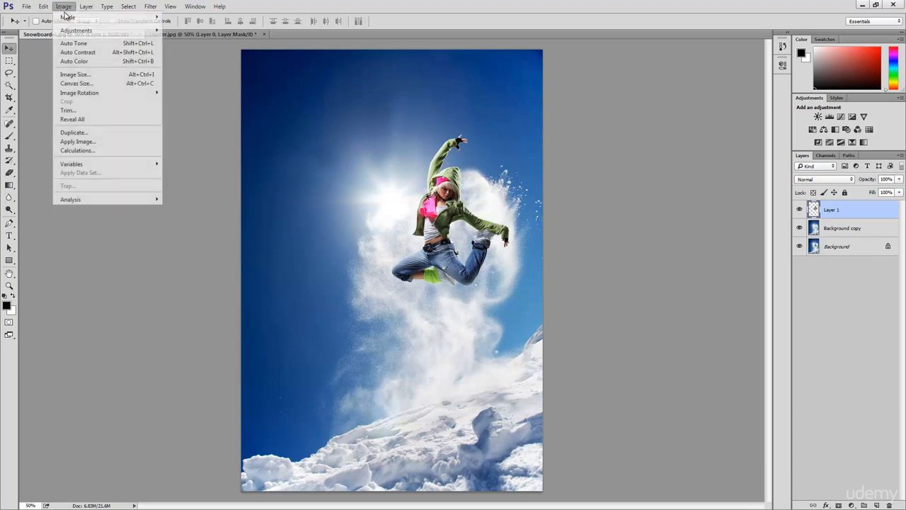
pyautogui.moveTo(82, 31)
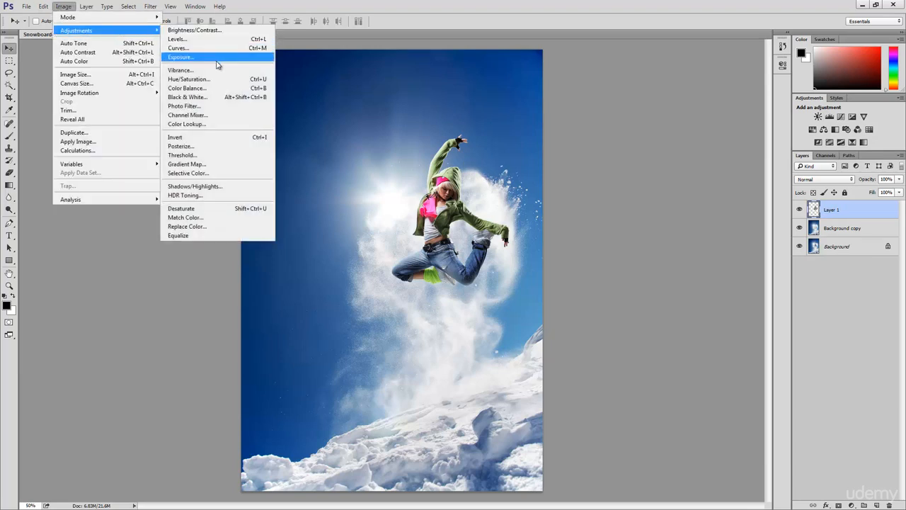
pyautogui.click(203, 220)
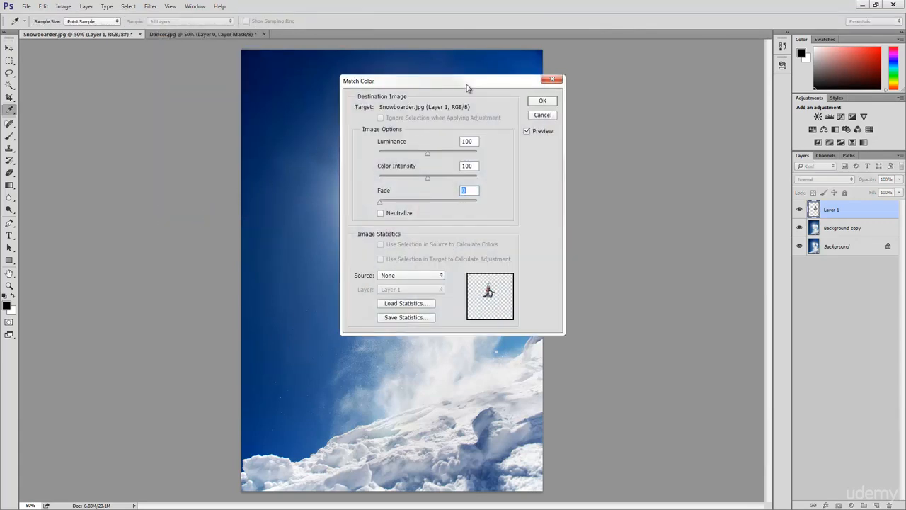
pyautogui.moveTo(466, 88); pyautogui.dragTo(219, 91)
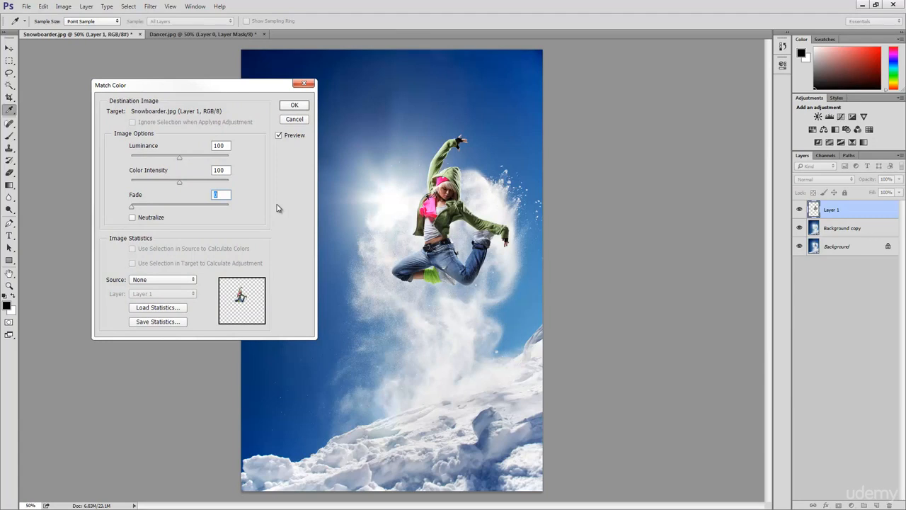
pyautogui.click(175, 280)
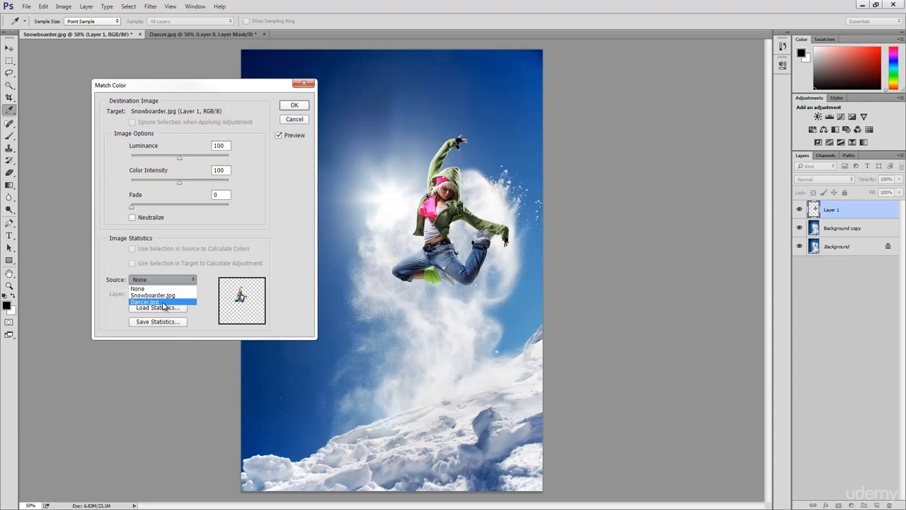
pyautogui.click(164, 303)
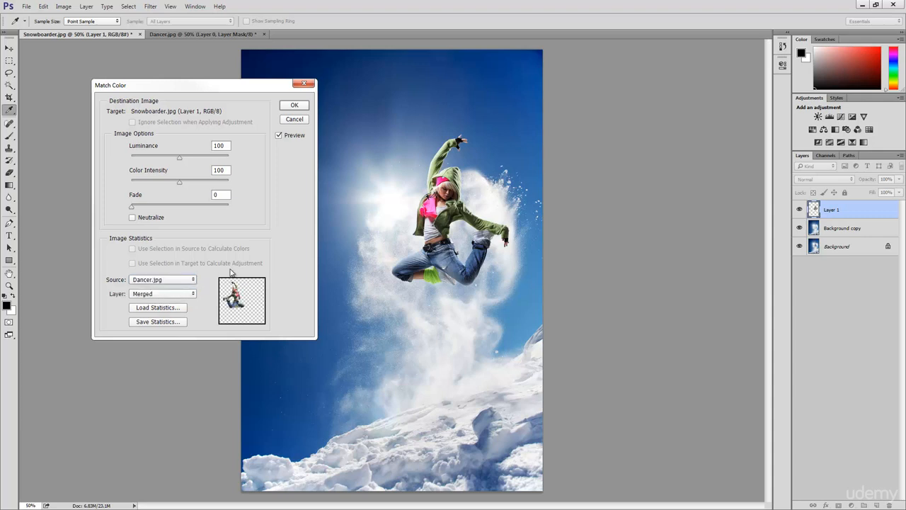
pyautogui.click(180, 298)
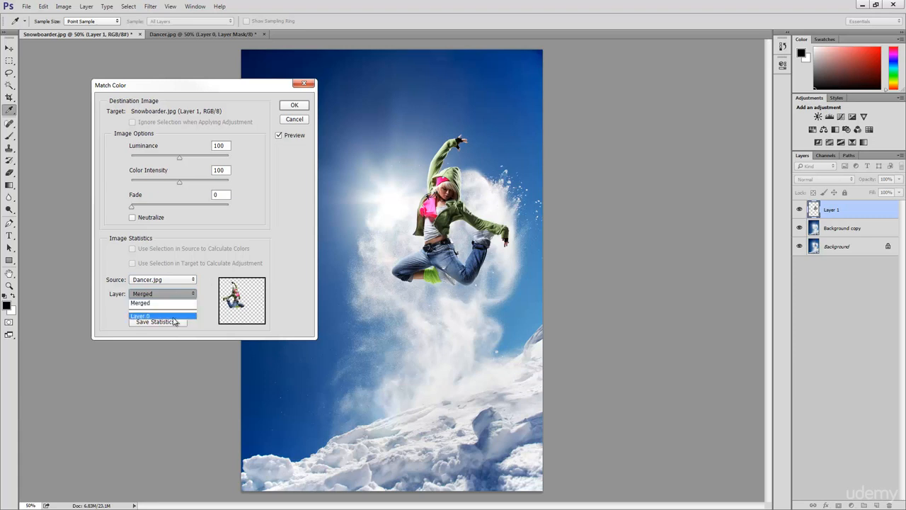
pyautogui.click(173, 317)
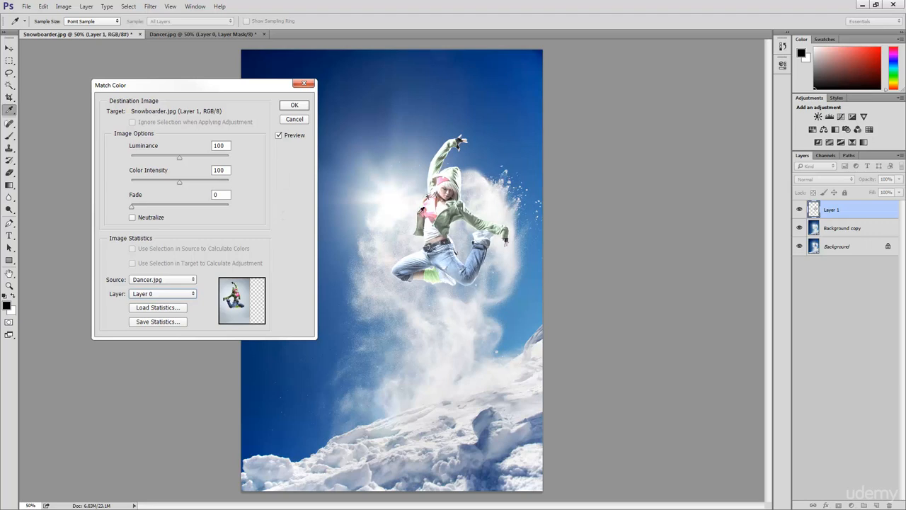
# - Compare the colour match with the original dancer, set its Fade to 40, and apply the adjustment
pyautogui.click(279, 136)
pyautogui.click(278, 137)
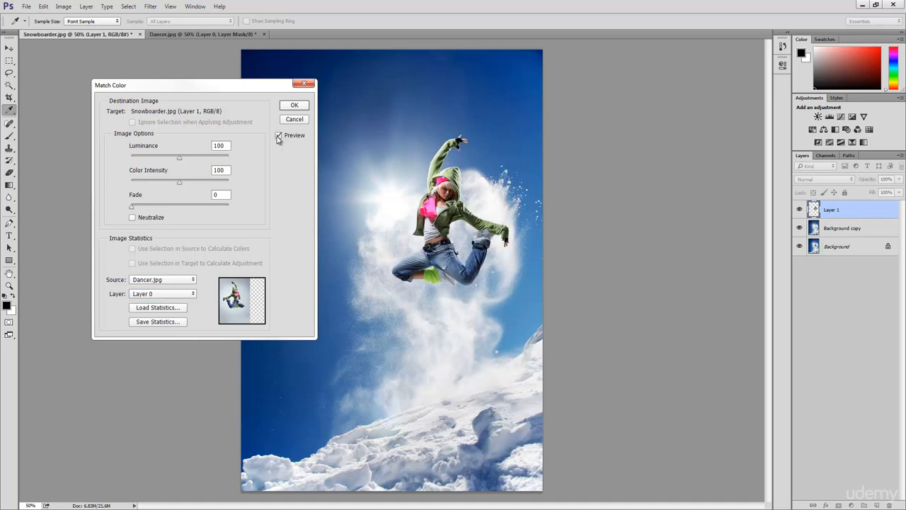
pyautogui.click(278, 137)
pyautogui.click(278, 136)
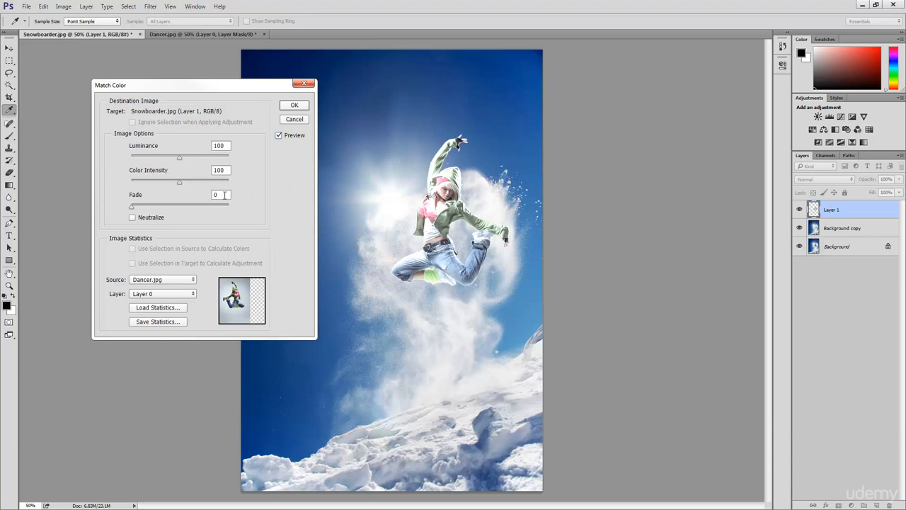
pyautogui.moveTo(224, 195); pyautogui.dragTo(210, 192)
pyautogui.write('40')
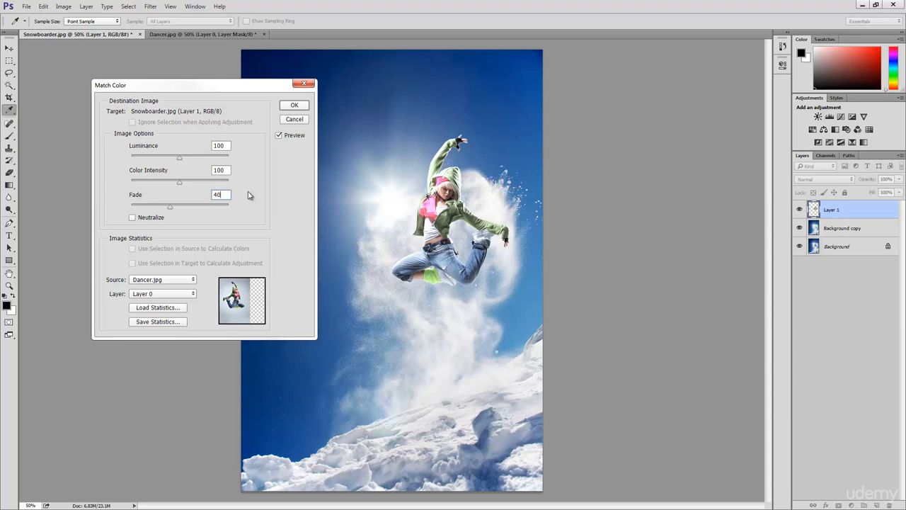
pyautogui.click(297, 105)
pyautogui.press('v')
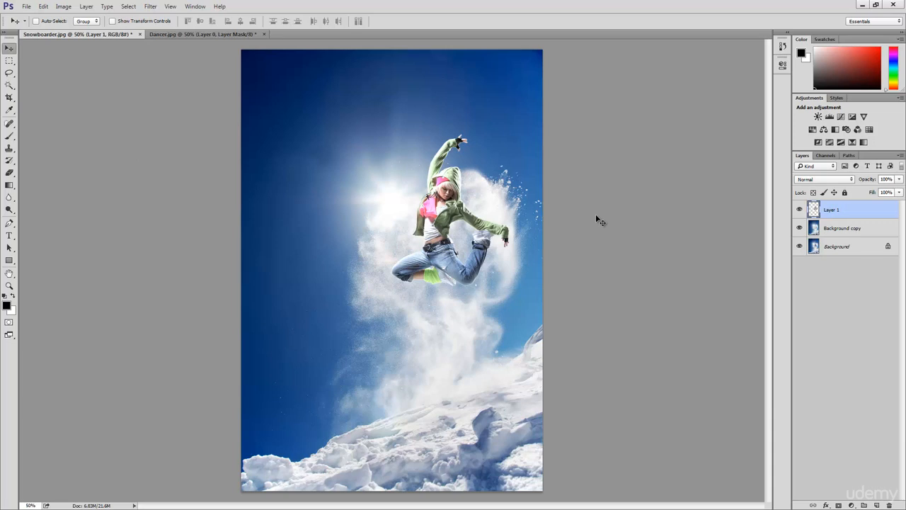
# - Compare the original photo, the retouched scene and the final composite by hiding and reshowing Layer 1 and Background copy
pyautogui.click(800, 229)
pyautogui.click(799, 211)
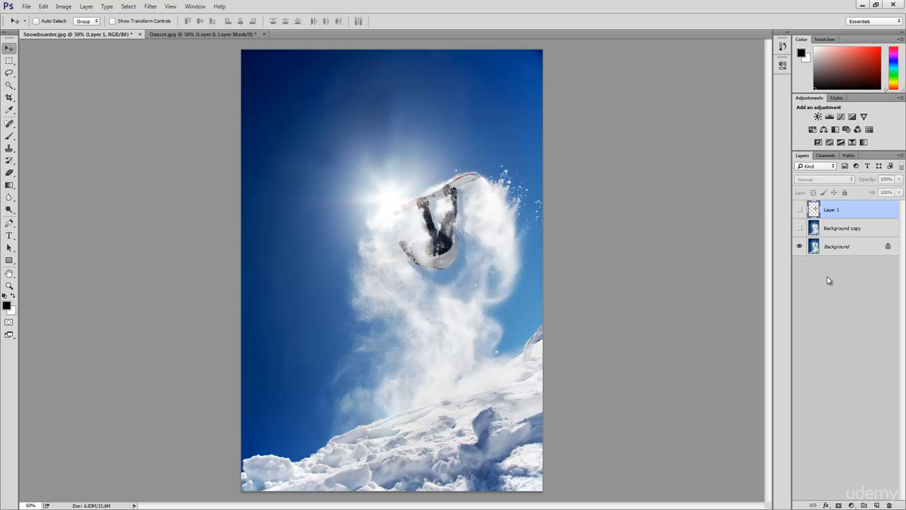
pyautogui.click(799, 228)
pyautogui.click(799, 211)
pyautogui.click(800, 211)
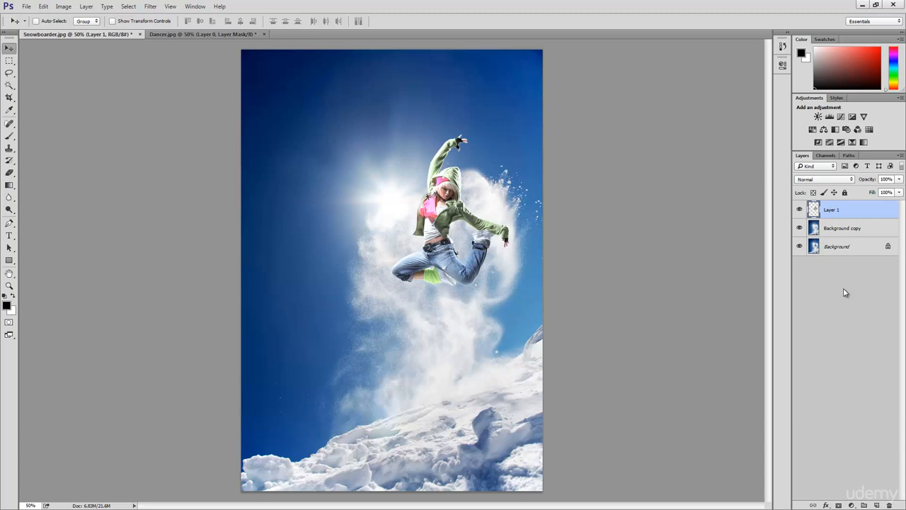
pyautogui.click(799, 210)
pyautogui.click(799, 228)
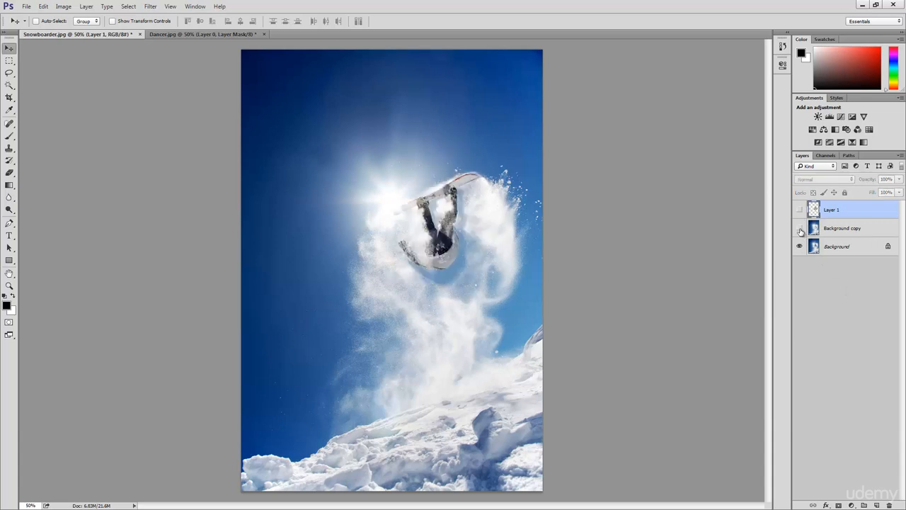
pyautogui.click(800, 228)
pyautogui.click(800, 228)
pyautogui.click(800, 228)
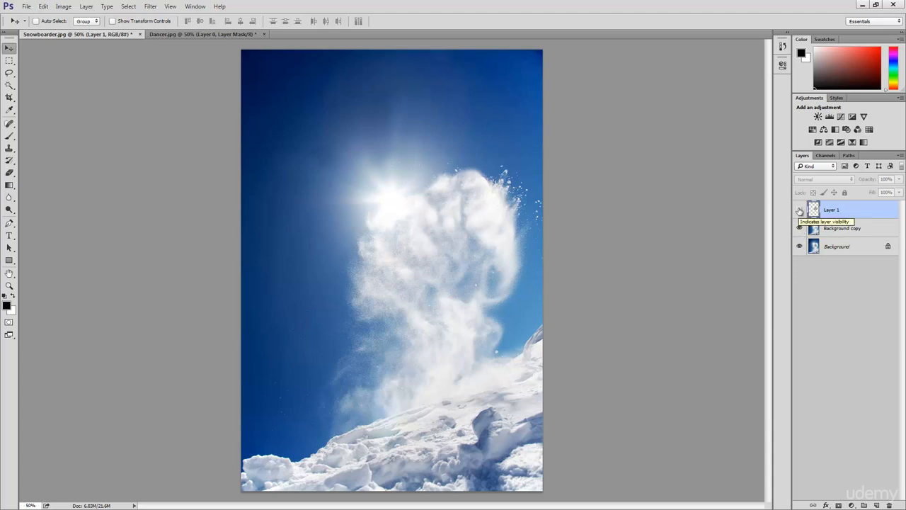
pyautogui.click(799, 211)
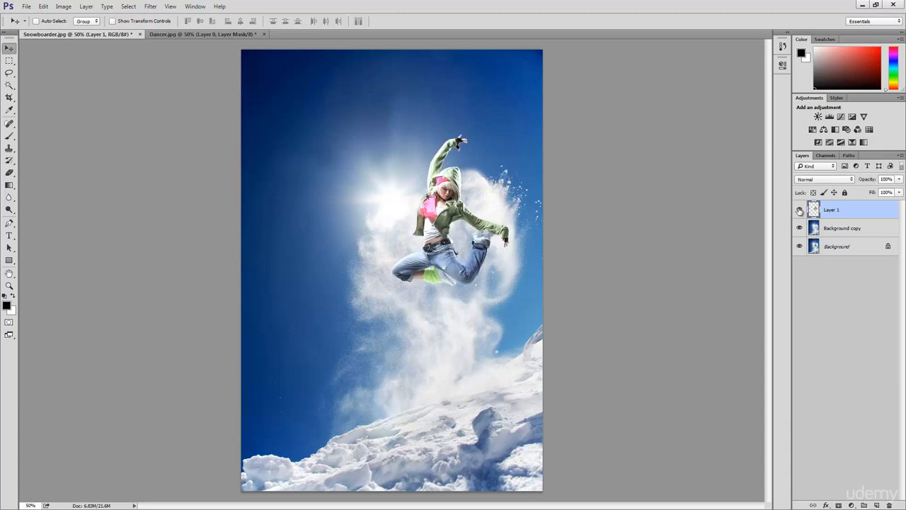